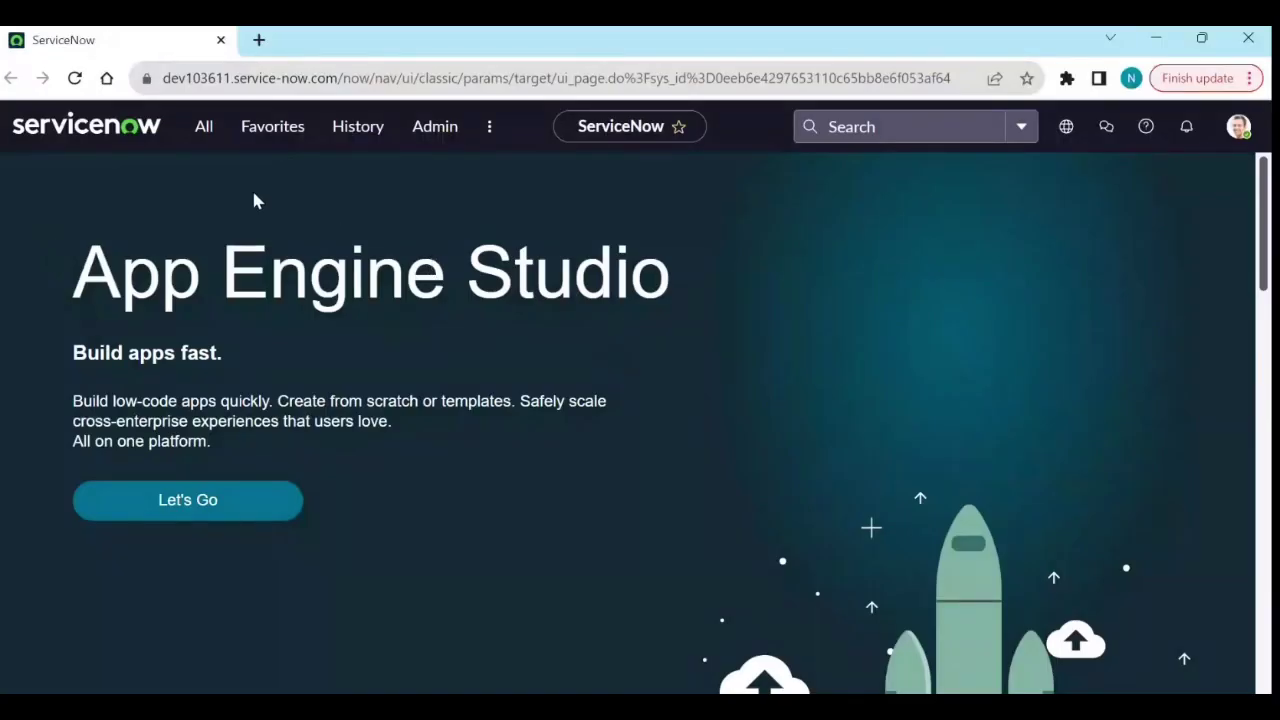
Step: Filter the All menu for 'reports' and choose Reports > Create New
{"action": "left_click", "coordinate": [206, 133]}
{"action": "type", "text": "reports"}
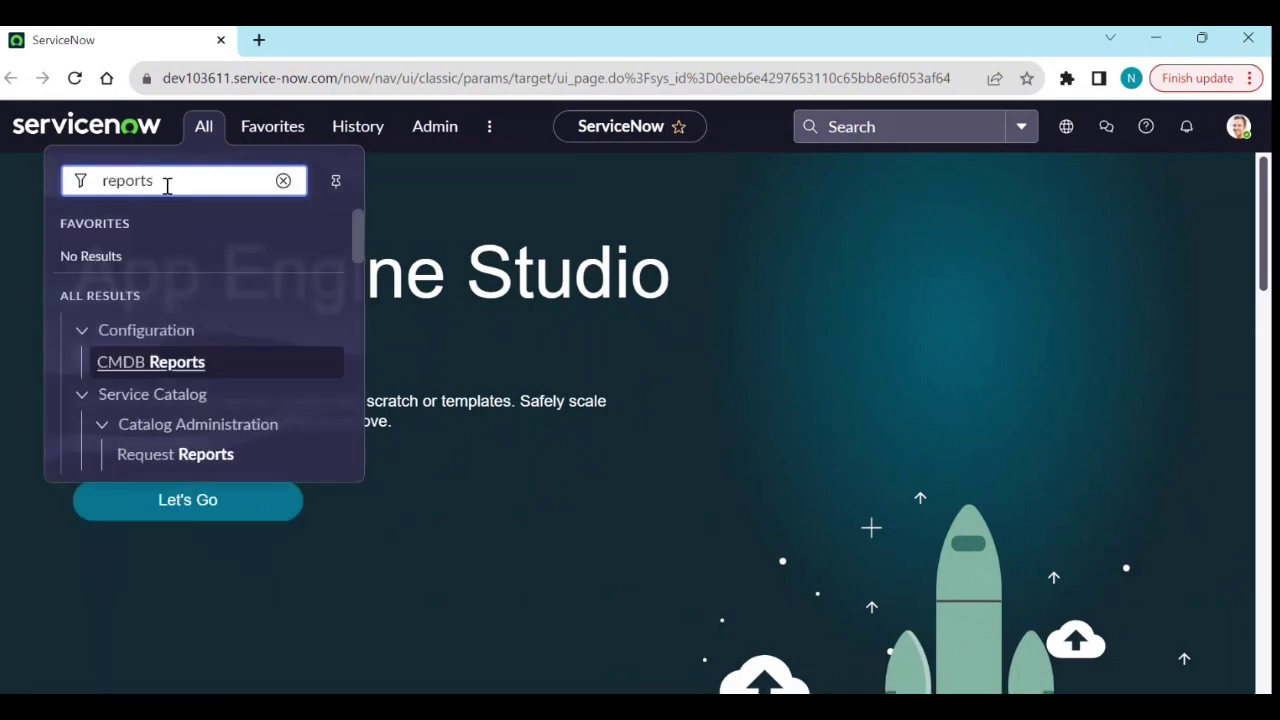
{"action": "scroll", "coordinate": [177, 355], "scroll_direction": "down", "scroll_amount": 10}
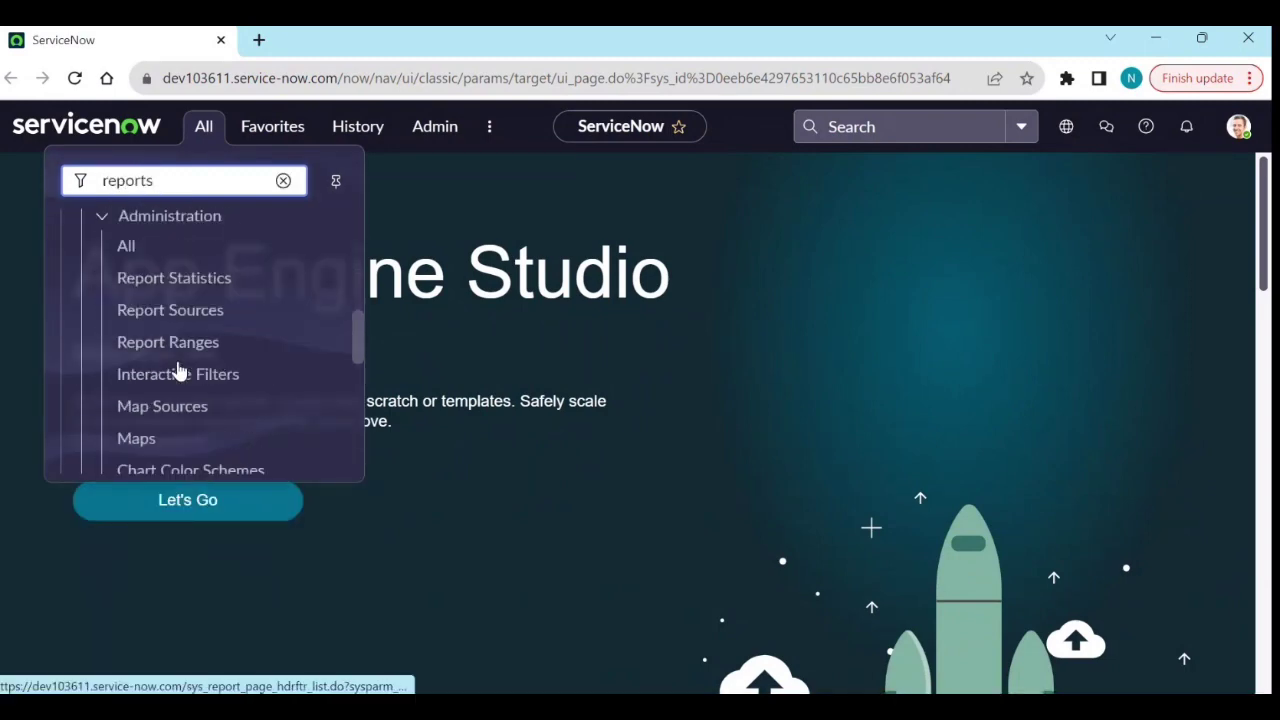
{"action": "scroll", "coordinate": [177, 370], "scroll_direction": "down", "scroll_amount": 5}
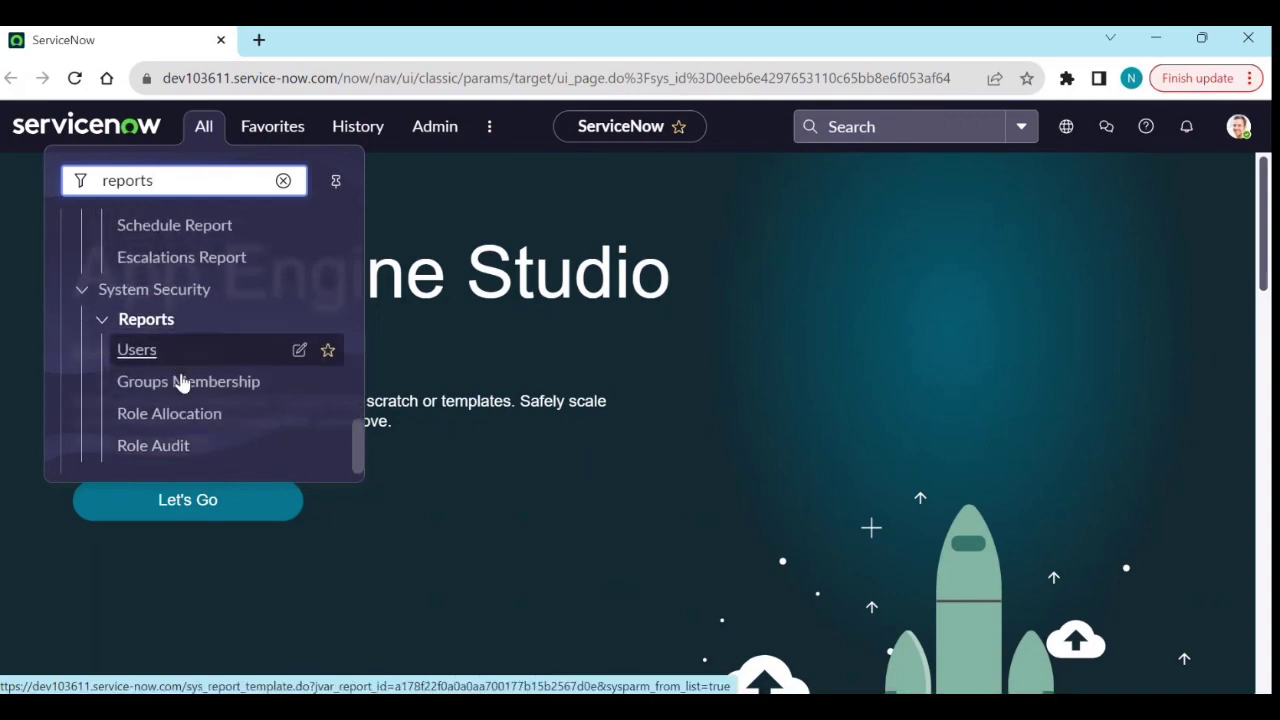
{"action": "scroll", "coordinate": [190, 375], "scroll_direction": "up", "scroll_amount": 8}
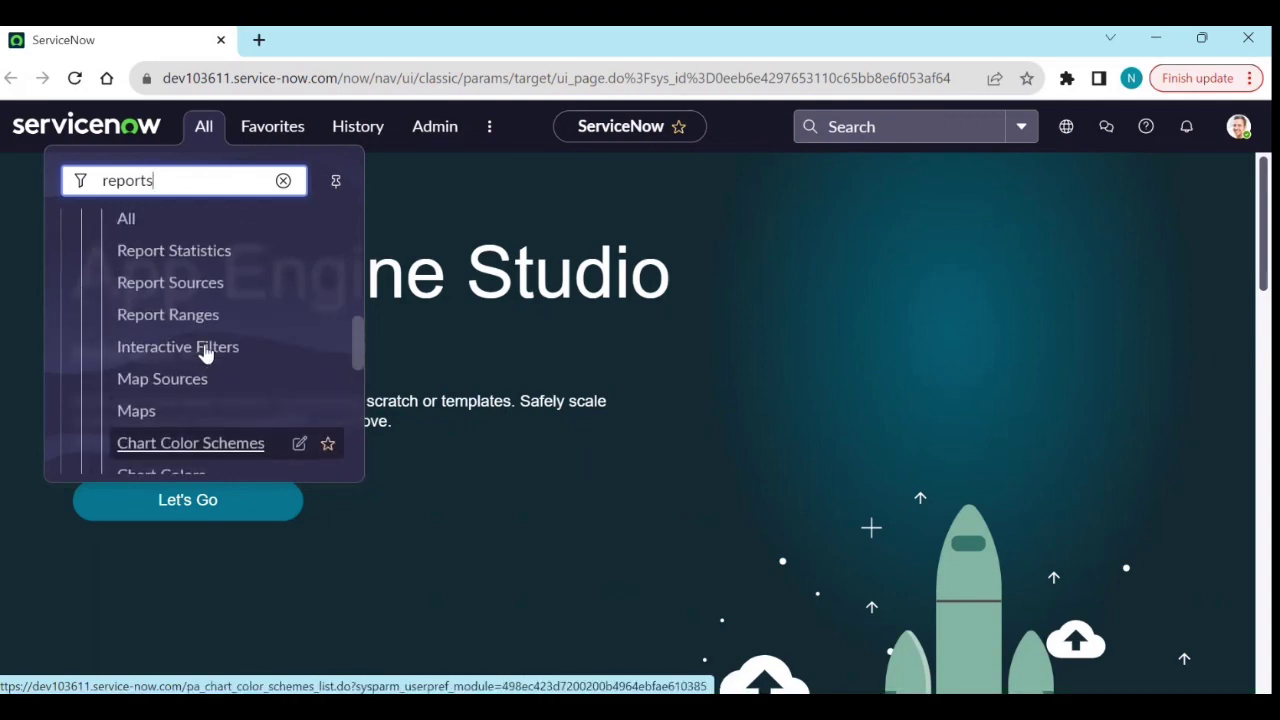
{"action": "scroll", "coordinate": [213, 335], "scroll_direction": "up", "scroll_amount": 2}
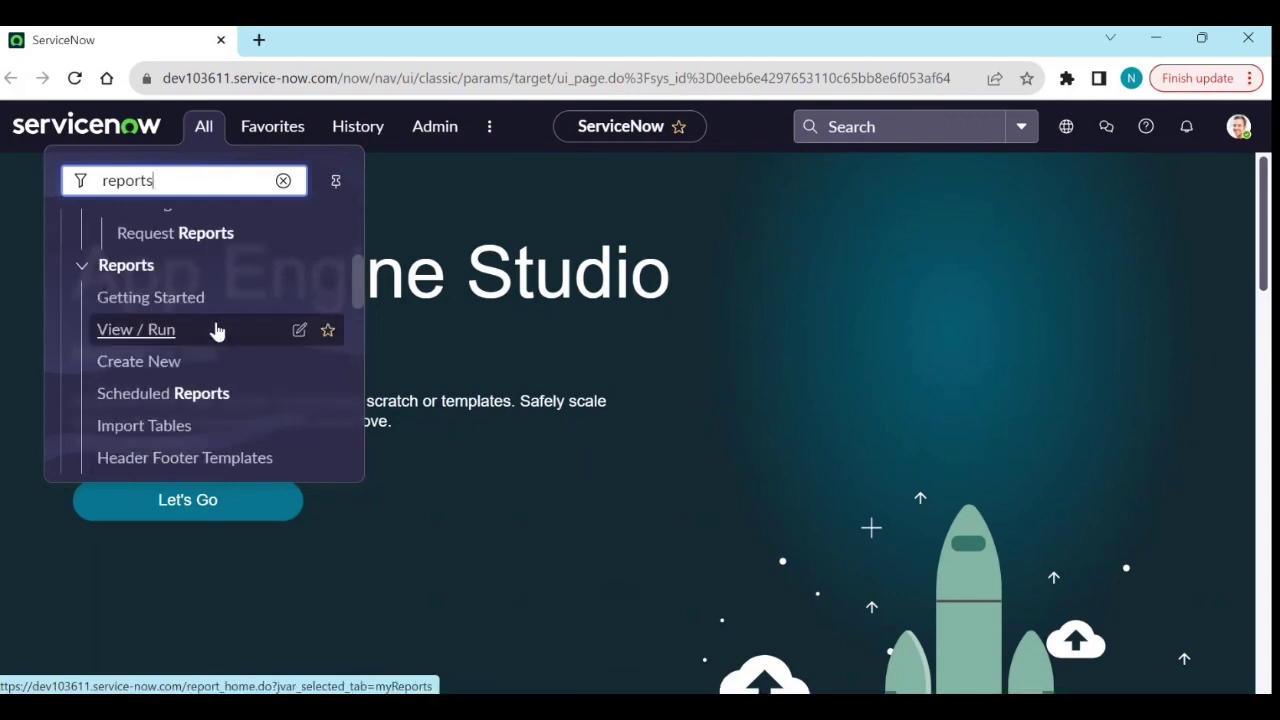
{"action": "left_click", "coordinate": [153, 364]}
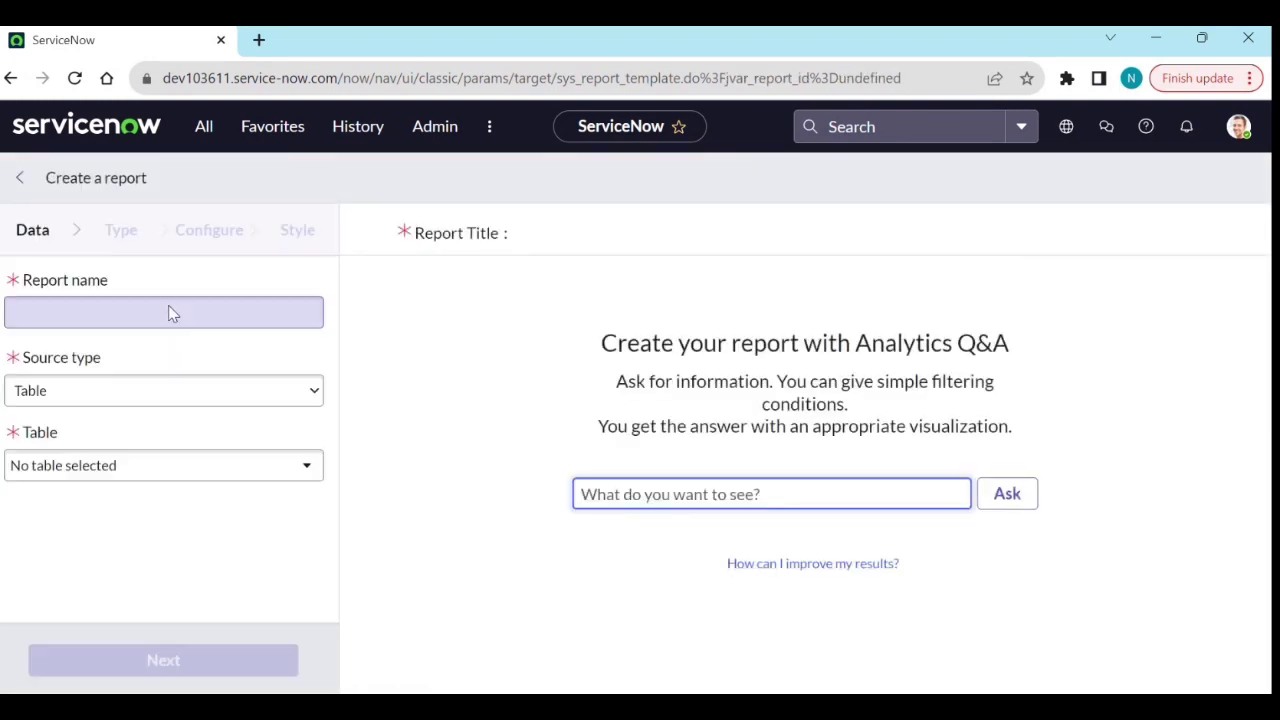
Step: Dismiss the name suggestions and enter 'Active INC,PB,CHG' as the report name
{"action": "left_click", "coordinate": [90, 313]}
{"action": "left_click", "coordinate": [386, 330]}
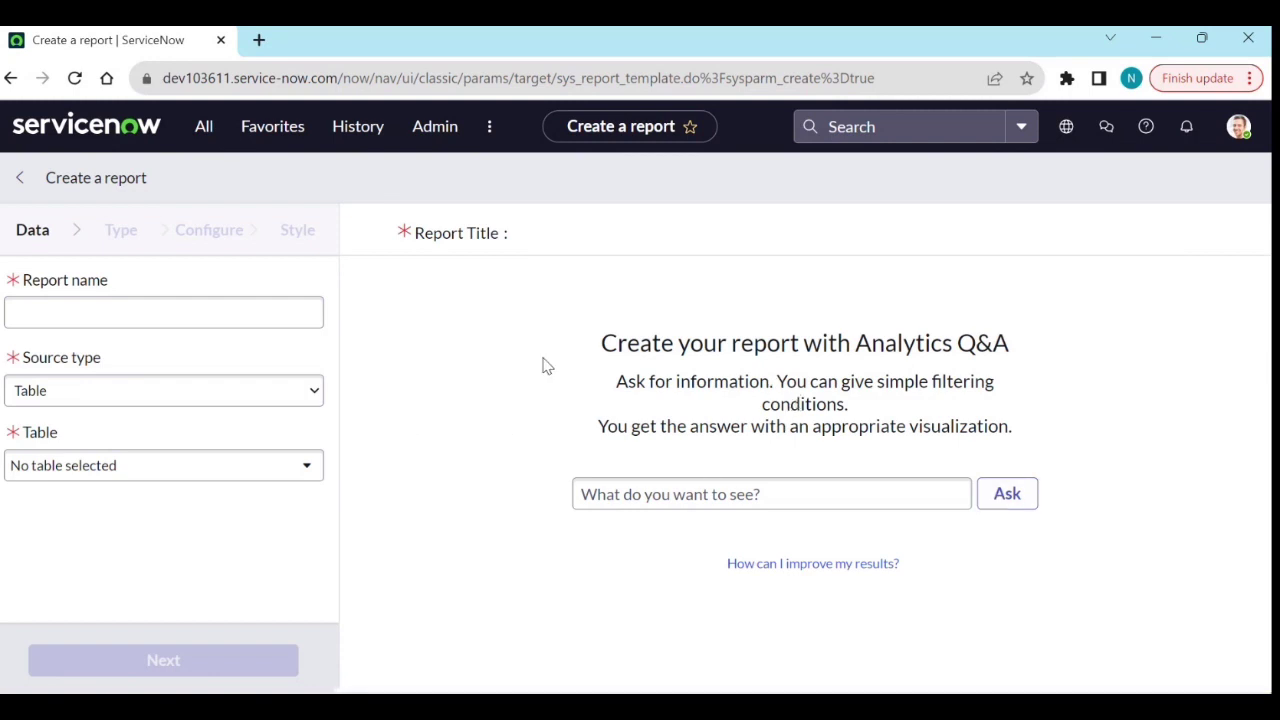
{"action": "left_click", "coordinate": [104, 312]}
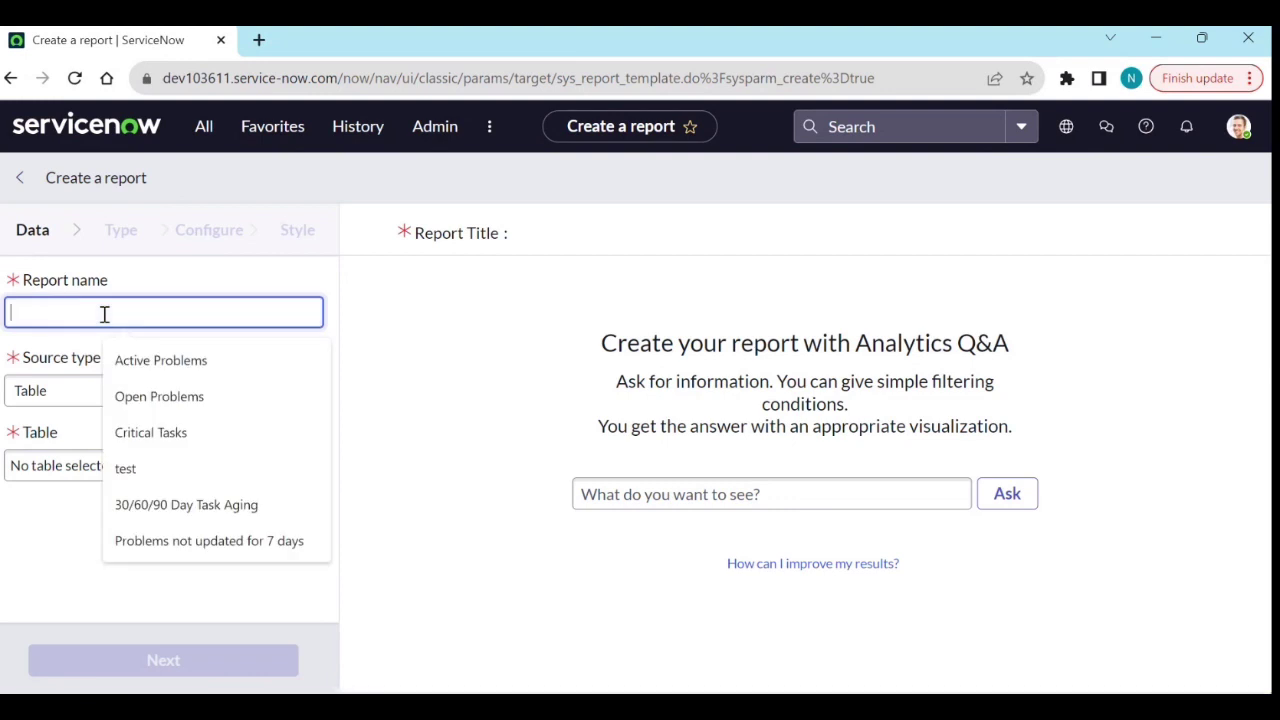
{"action": "type", "text": "Activ"}
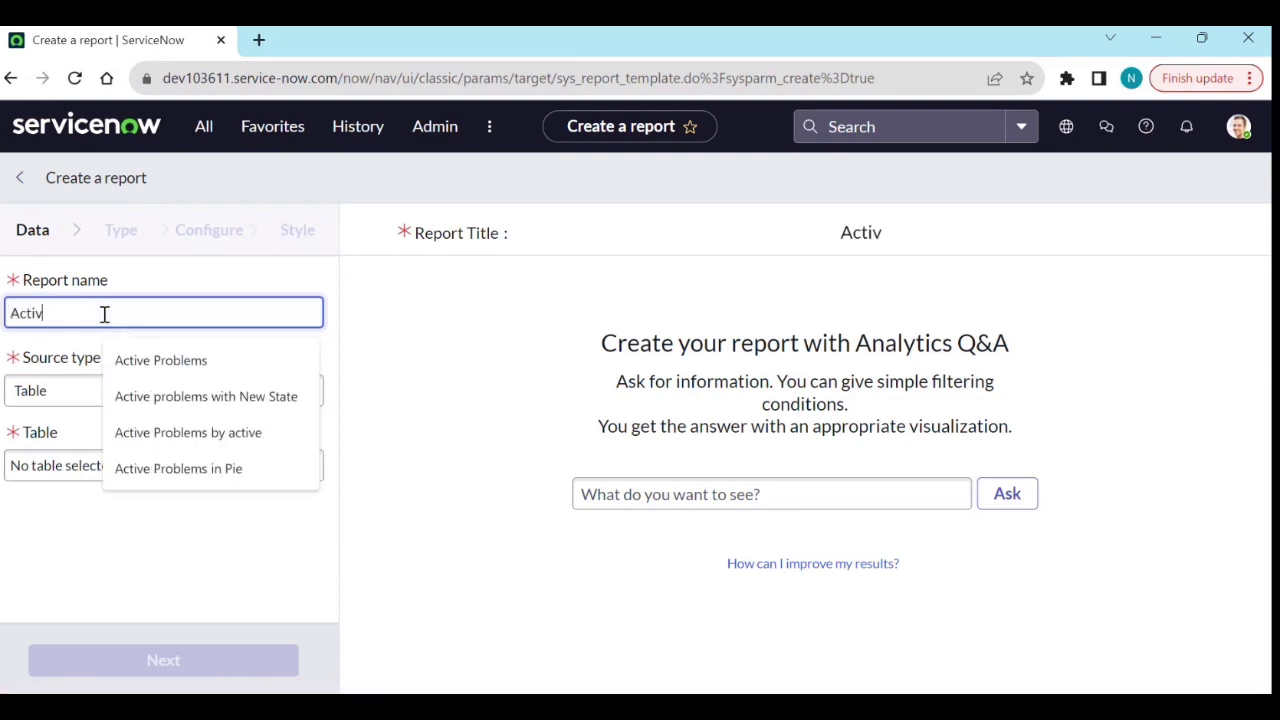
{"action": "type", "text": "e IN"}
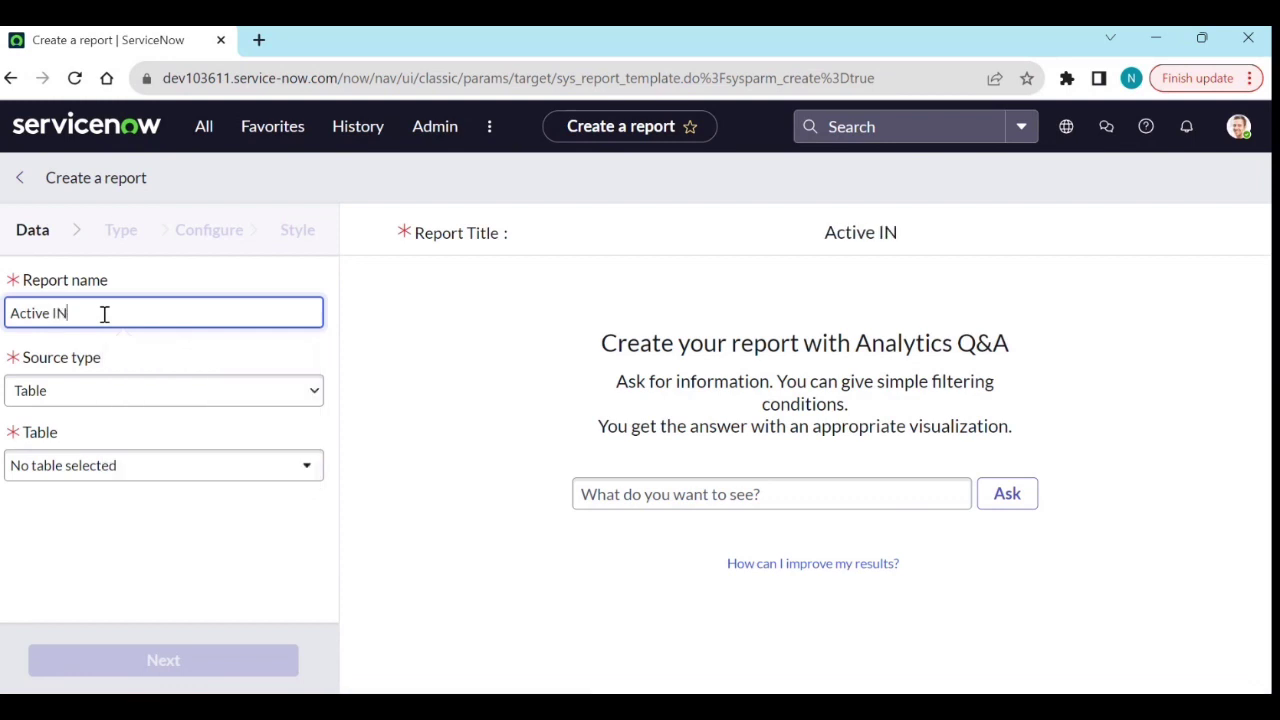
{"action": "type", "text": "C,P"}
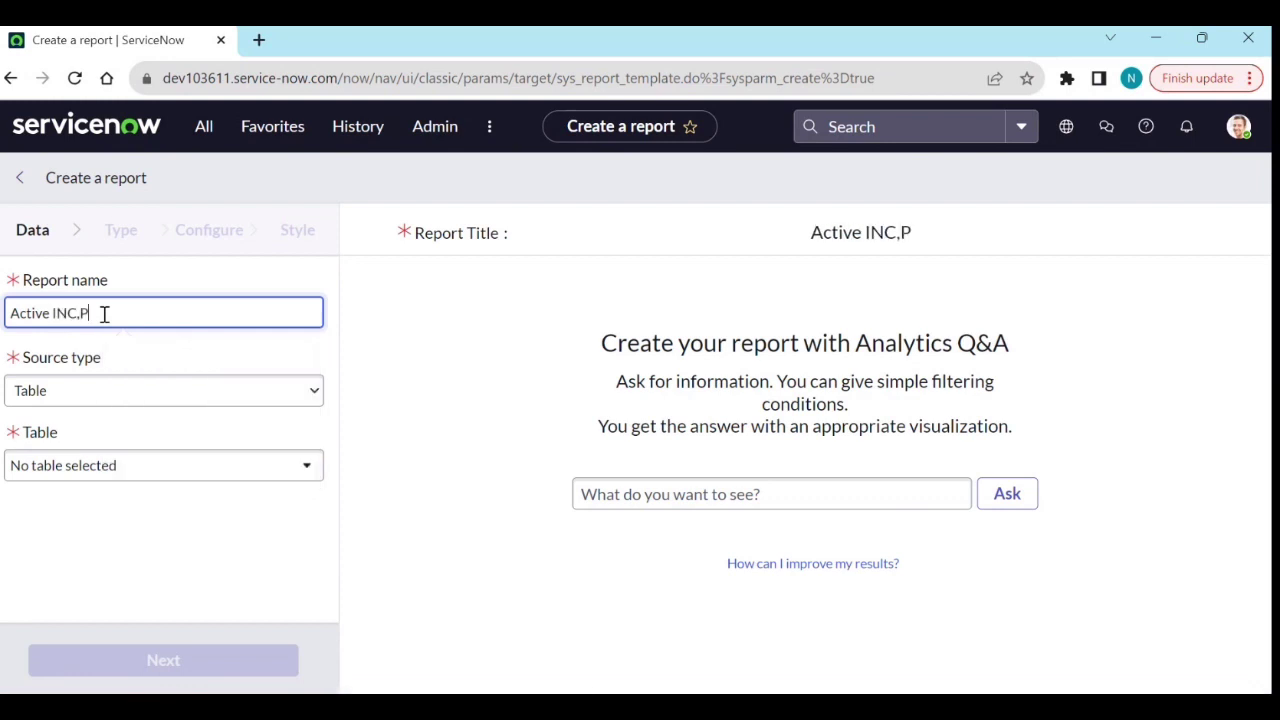
{"action": "type", "text": "B,CHG"}
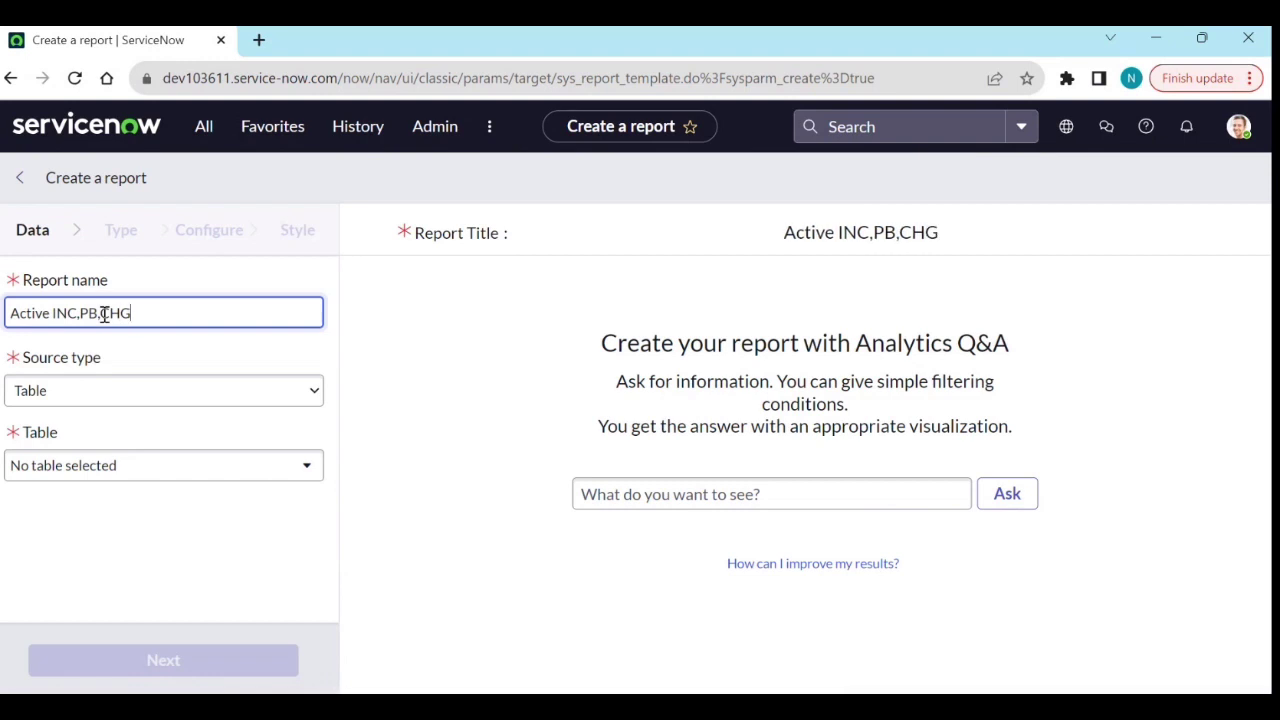
Step: Keep Table as the source type and select the Incident [incident] table
{"action": "left_click", "coordinate": [155, 405]}
{"action": "left_click", "coordinate": [155, 405]}
{"action": "left_click", "coordinate": [131, 467]}
{"action": "type", "text": "incident"}
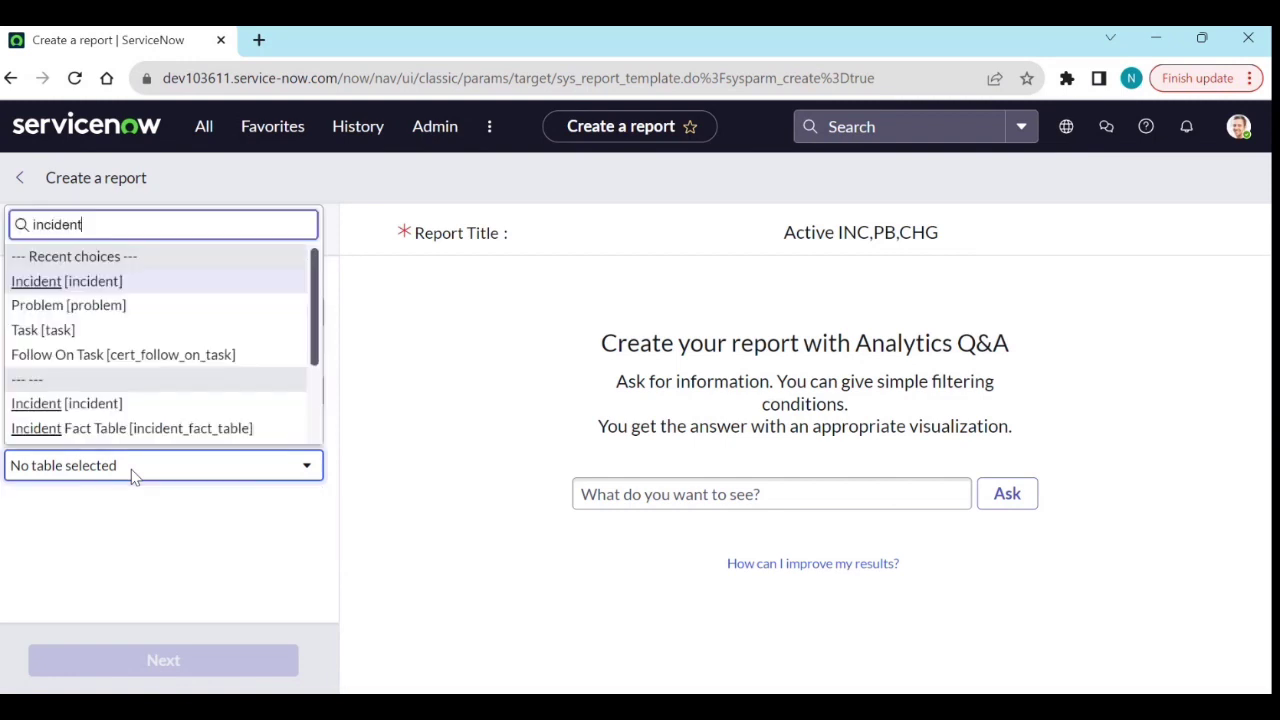
{"action": "left_click", "coordinate": [140, 403]}
{"action": "left_click", "coordinate": [423, 475]}
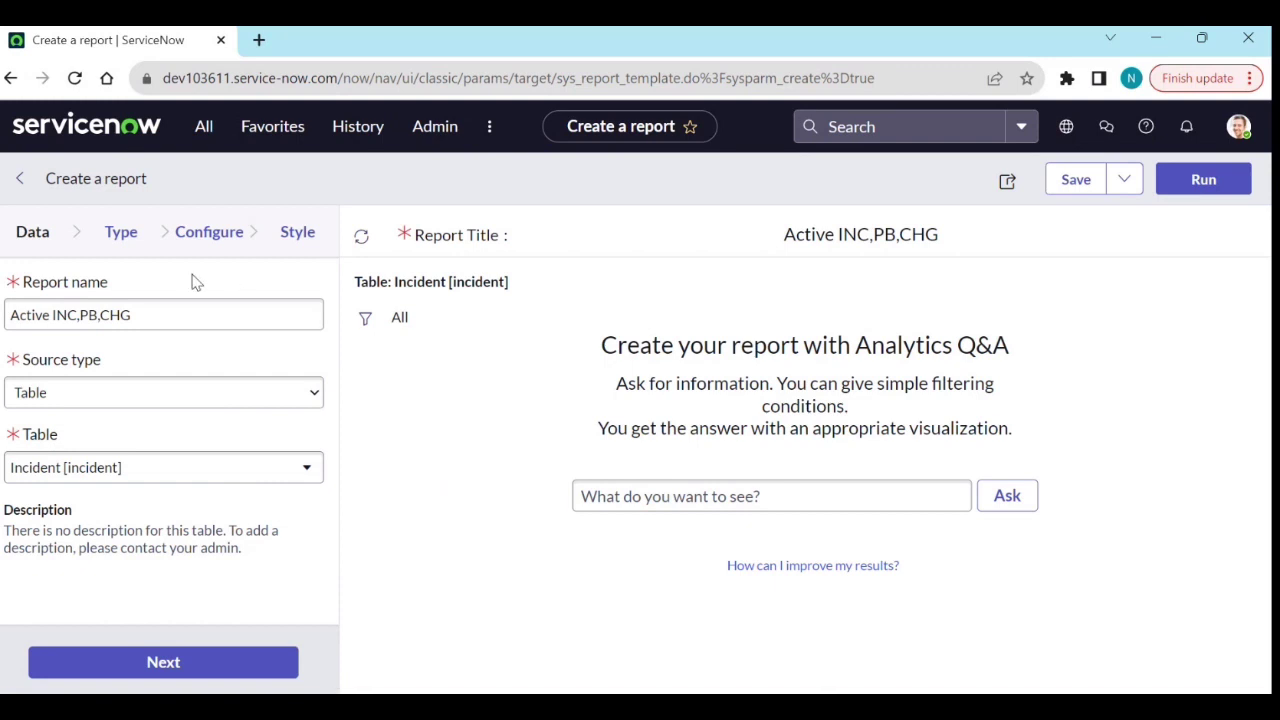
Step: Choose the vertical Bar chart type and continue to the Configure step
{"action": "left_click", "coordinate": [132, 238]}
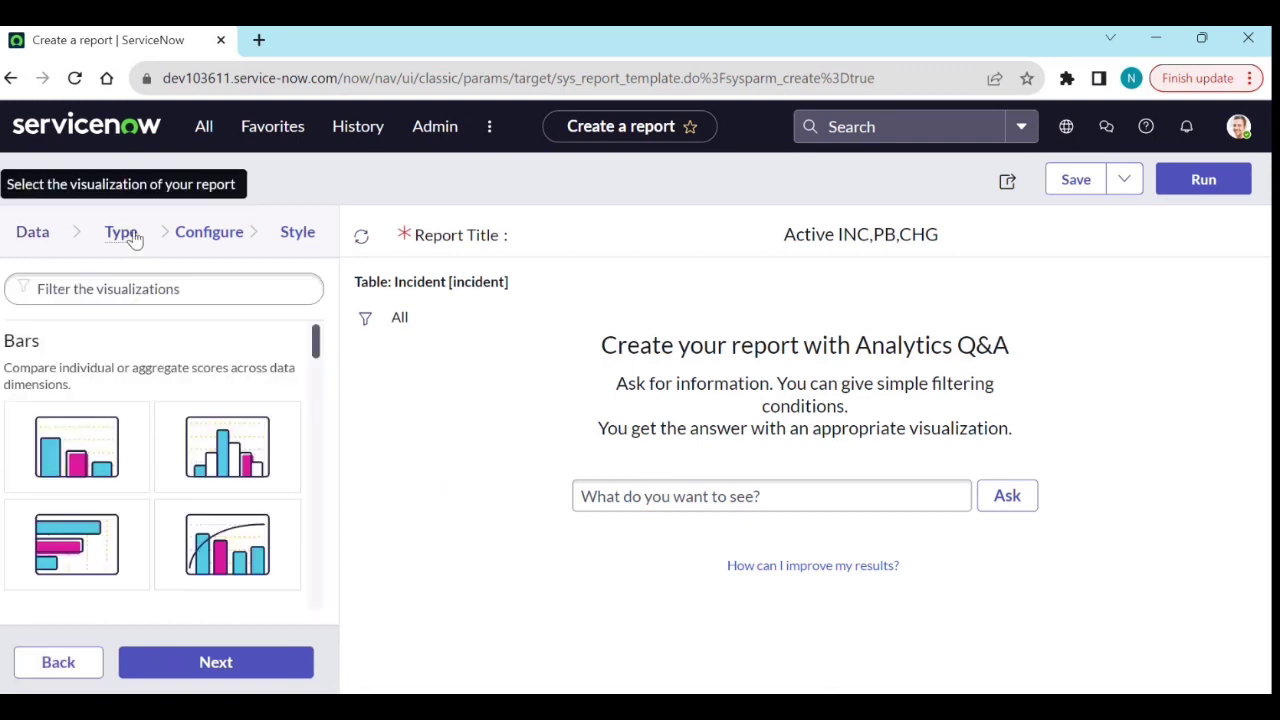
{"action": "left_click", "coordinate": [100, 447]}
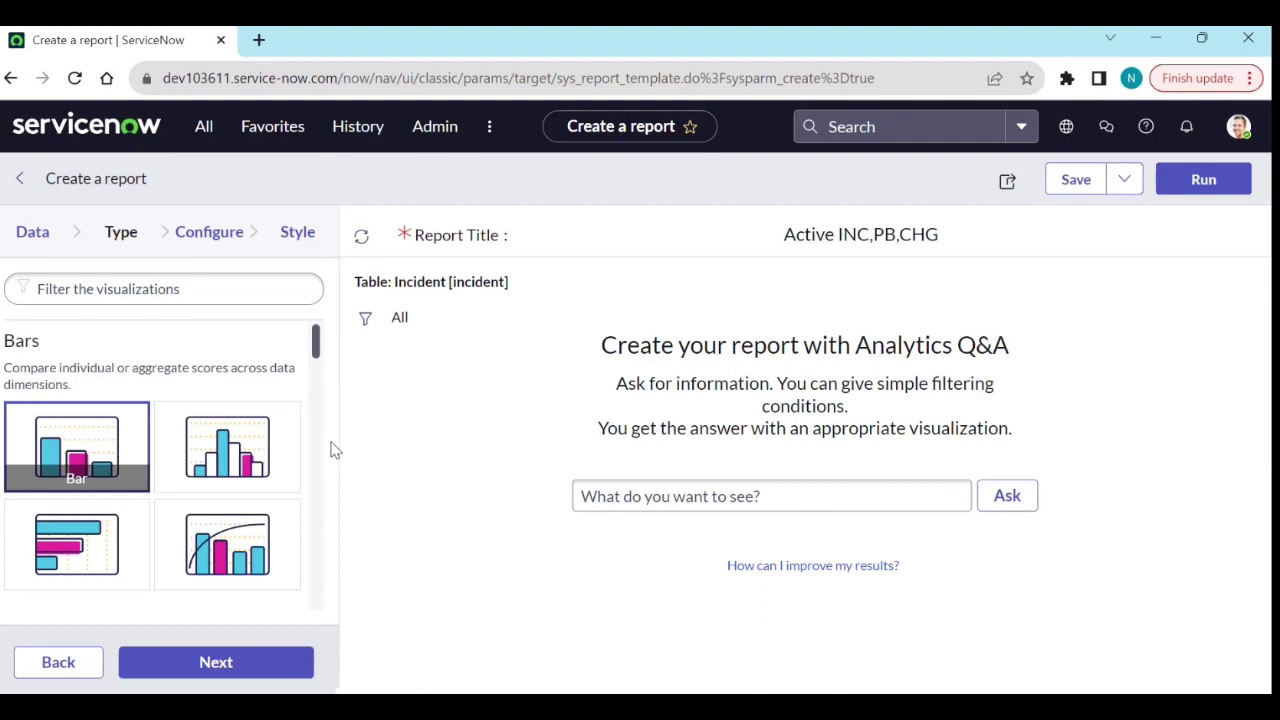
{"action": "scroll", "coordinate": [150, 505], "scroll_direction": "down", "scroll_amount": 5}
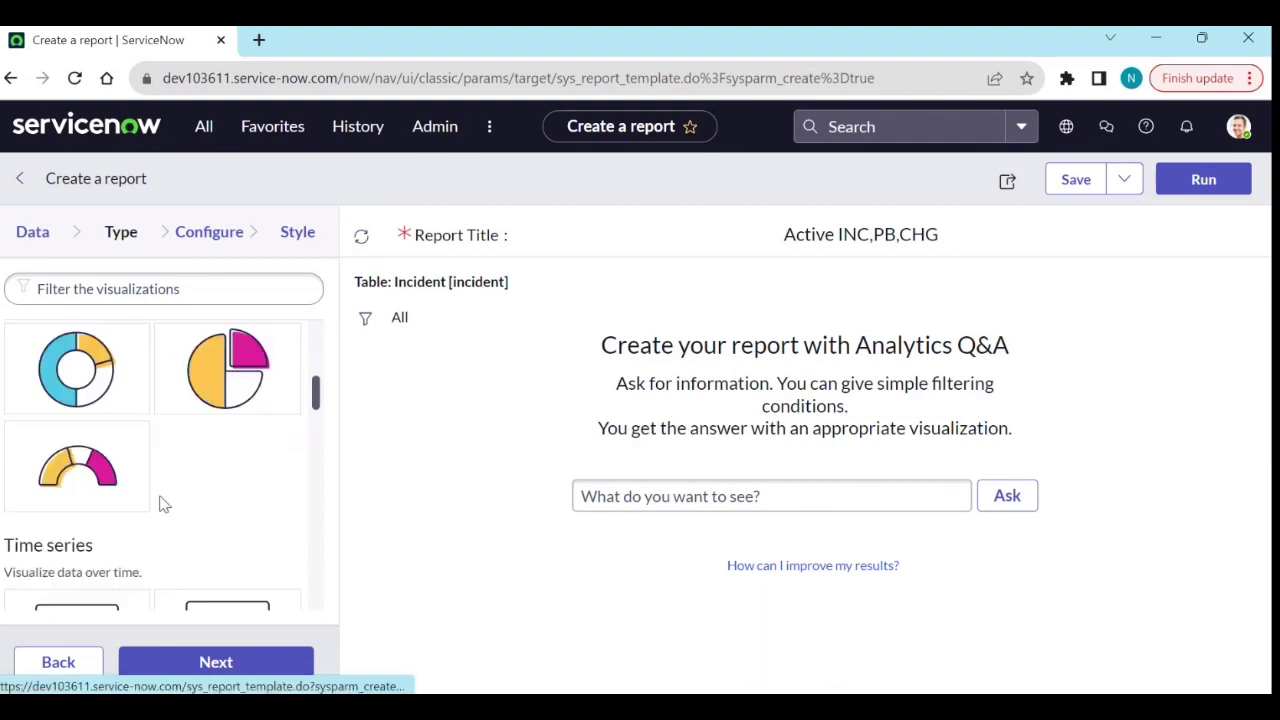
{"action": "scroll", "coordinate": [171, 430], "scroll_direction": "up", "scroll_amount": 5}
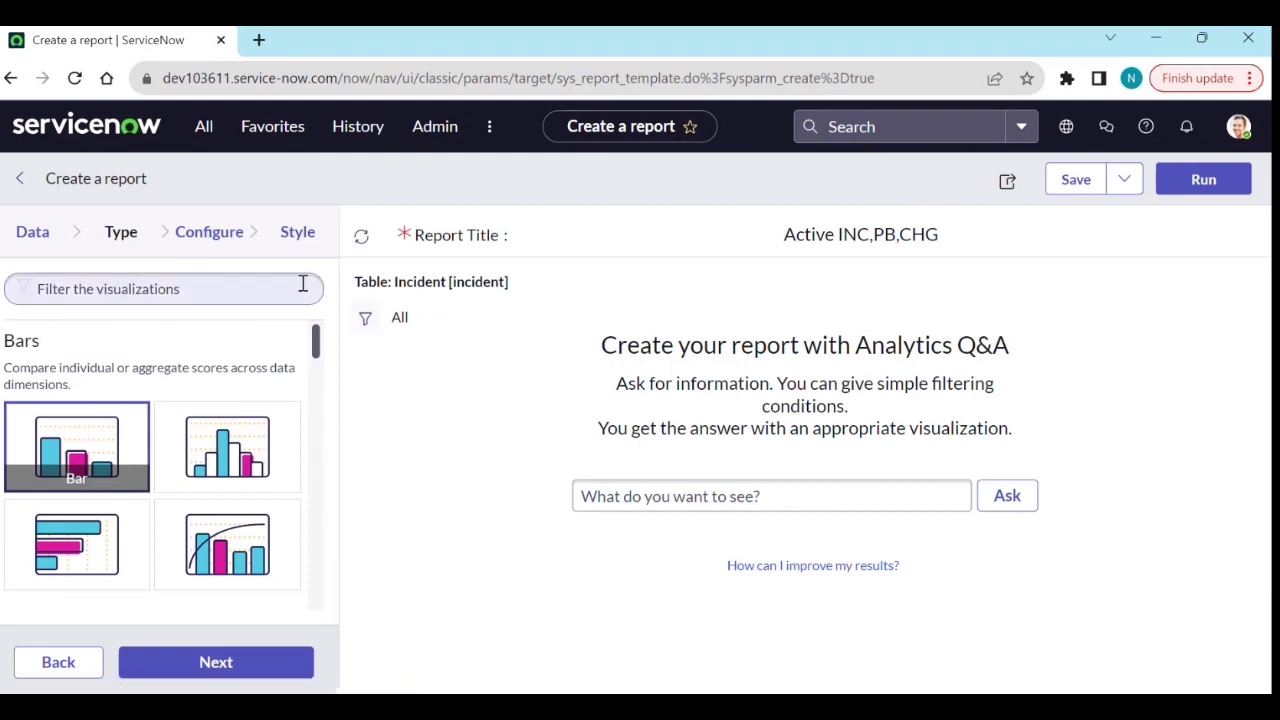
{"action": "left_click", "coordinate": [212, 232]}
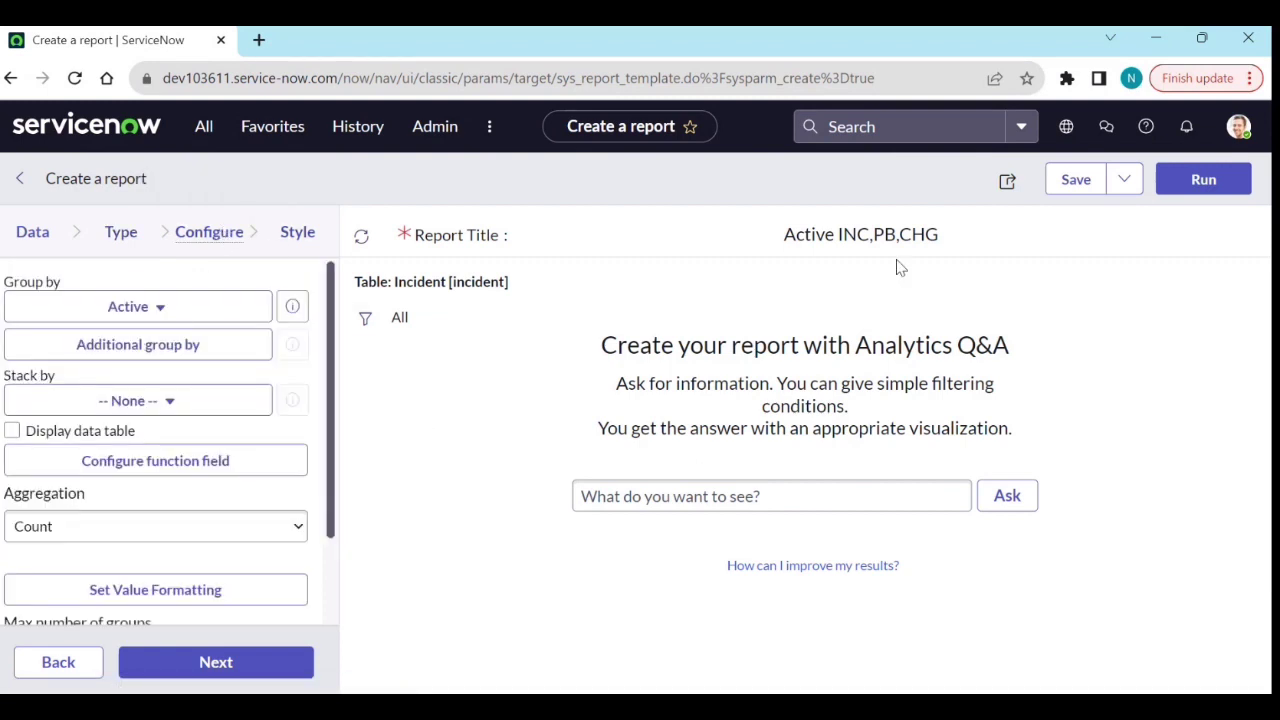
Step: Run the report and keep Group by set to Active, showing 41 true and about 27 false
{"action": "left_click", "coordinate": [1226, 192]}
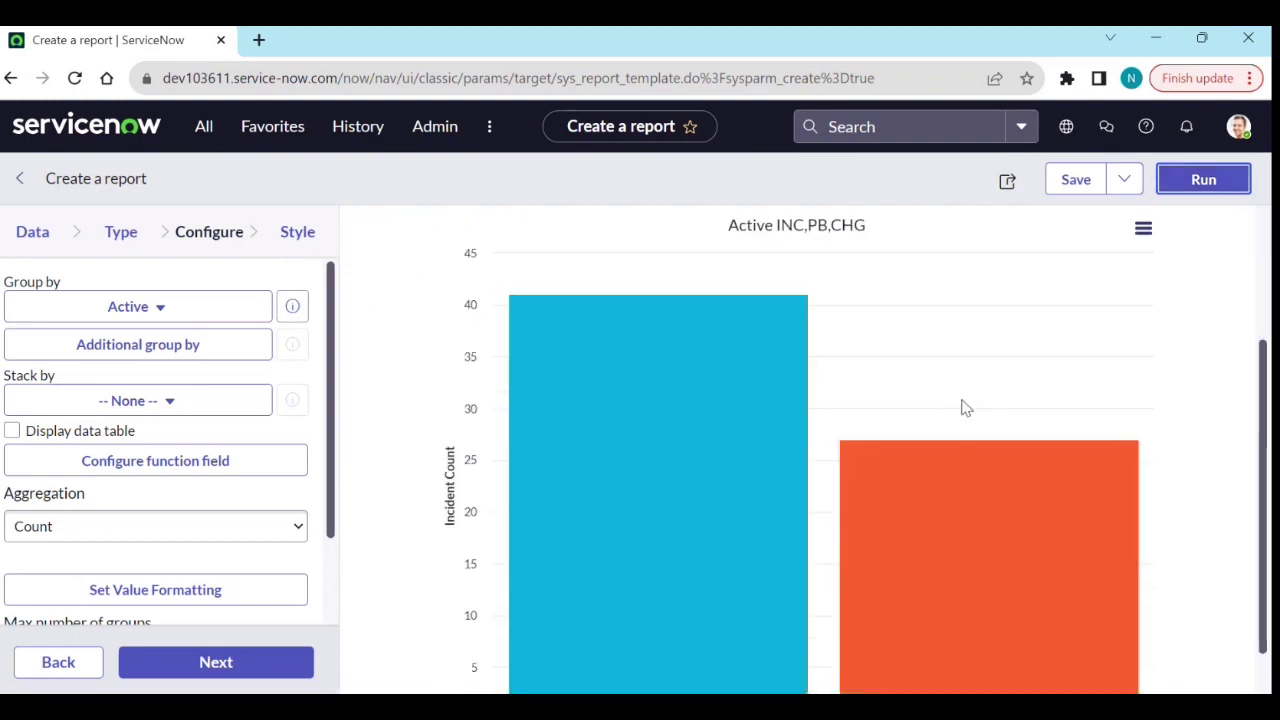
{"action": "scroll", "coordinate": [962, 395], "scroll_direction": "down", "scroll_amount": 3}
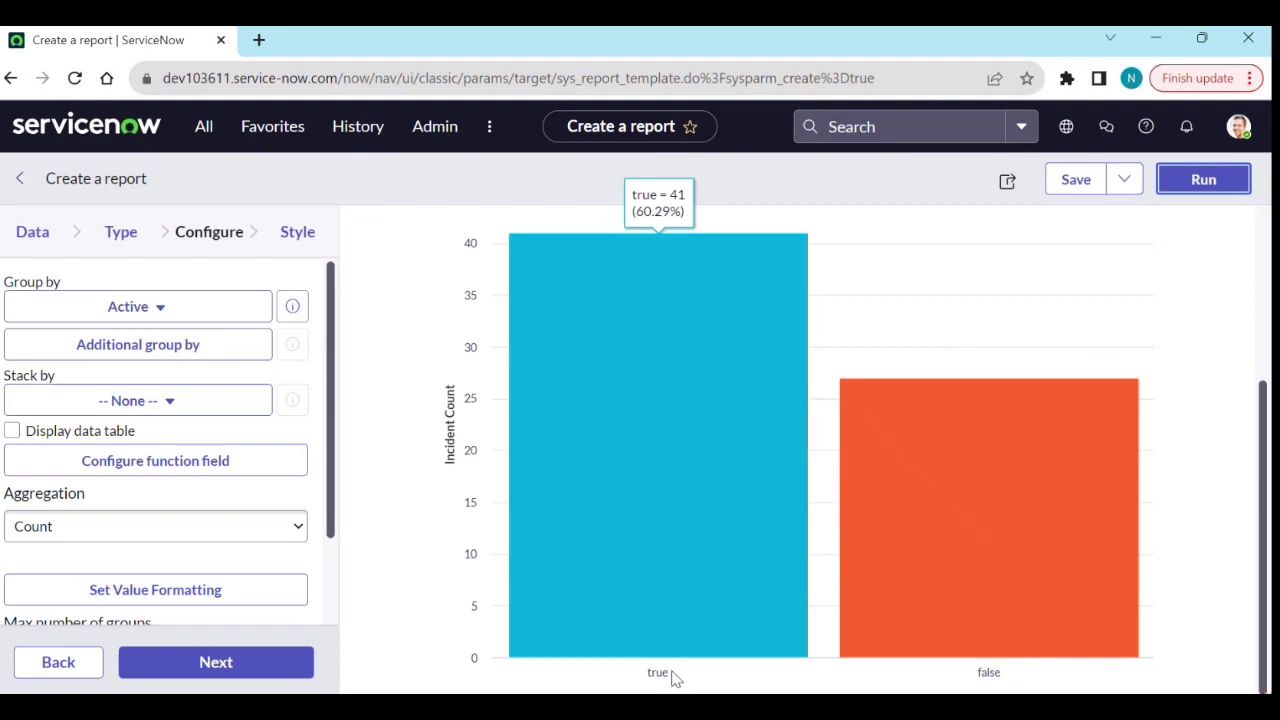
{"action": "left_click", "coordinate": [171, 313]}
{"action": "left_click", "coordinate": [168, 310]}
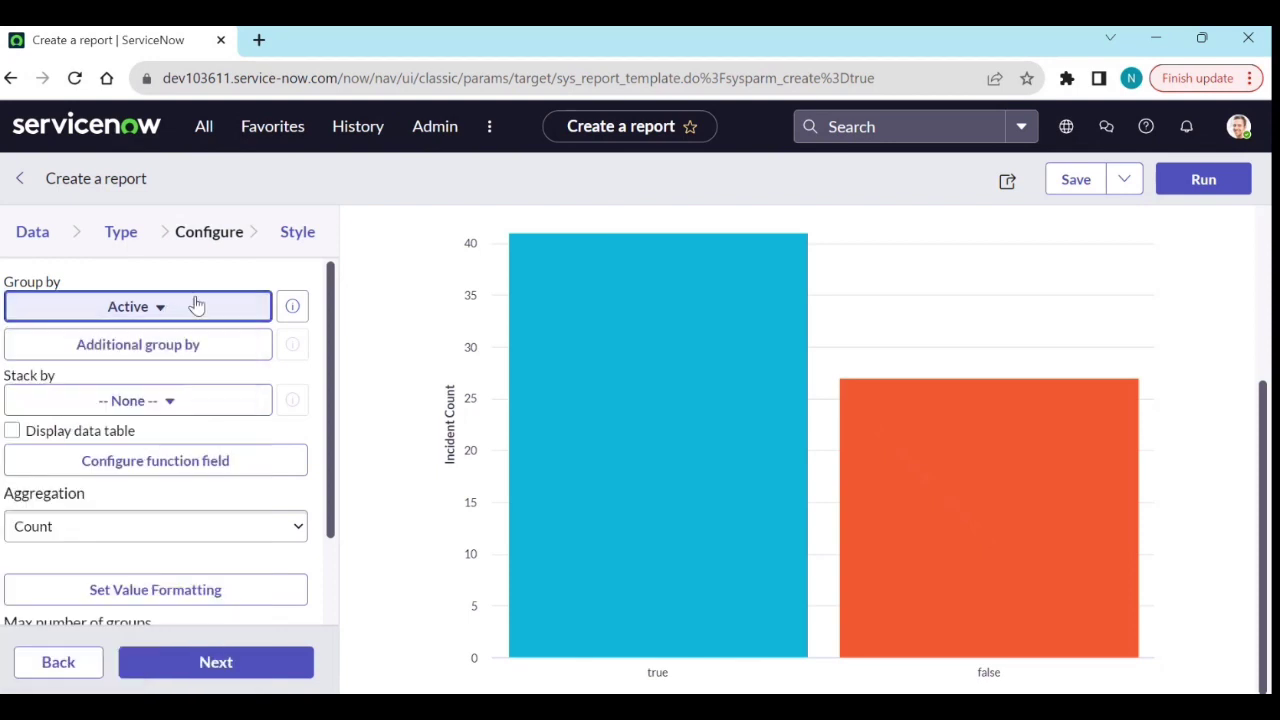
Step: Add the condition Active is true and rerun the report to get a single bar of 41
{"action": "left_click", "coordinate": [365, 376]}
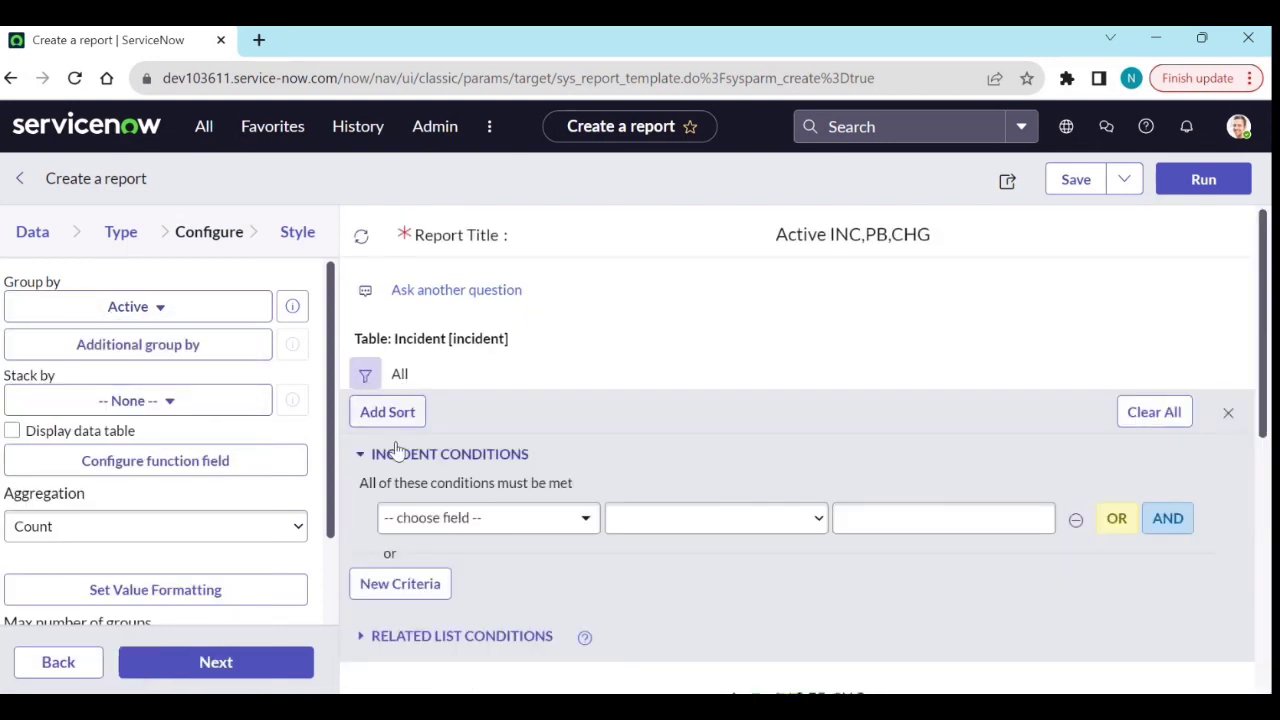
{"action": "left_click", "coordinate": [498, 526]}
{"action": "left_click", "coordinate": [473, 601]}
{"action": "left_click", "coordinate": [1200, 182]}
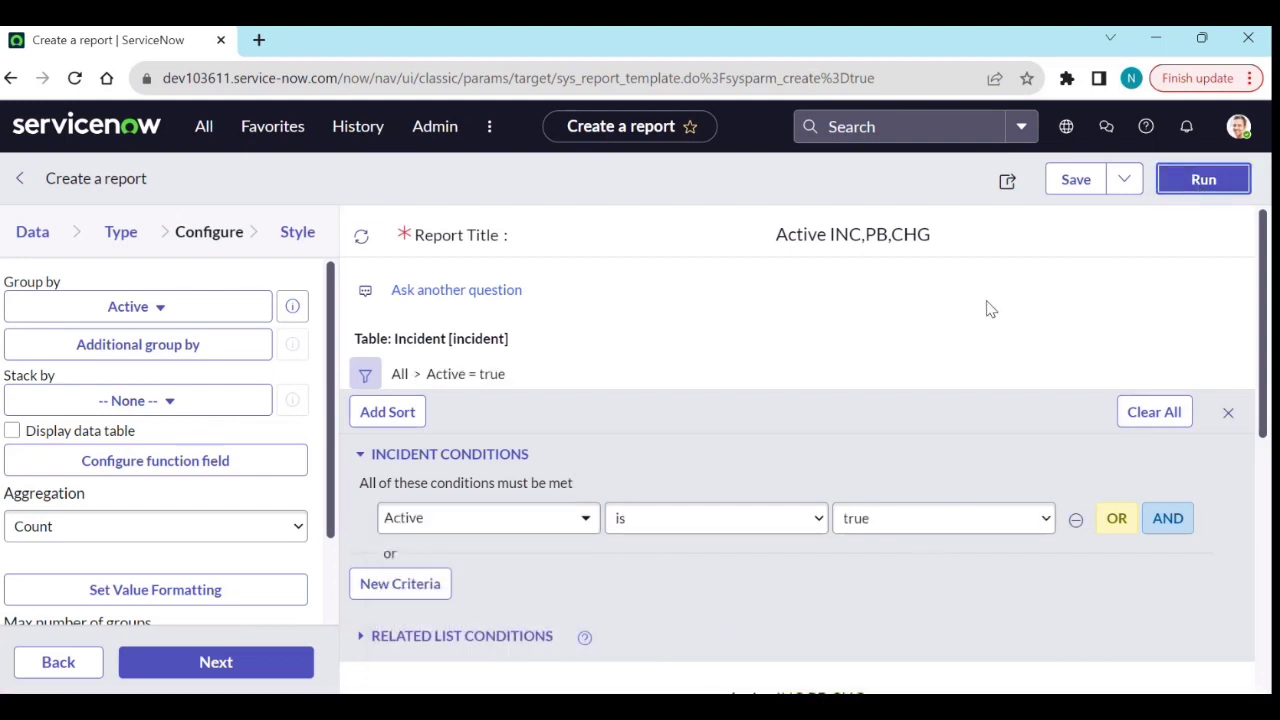
{"action": "scroll", "coordinate": [717, 411], "scroll_direction": "down", "scroll_amount": 5}
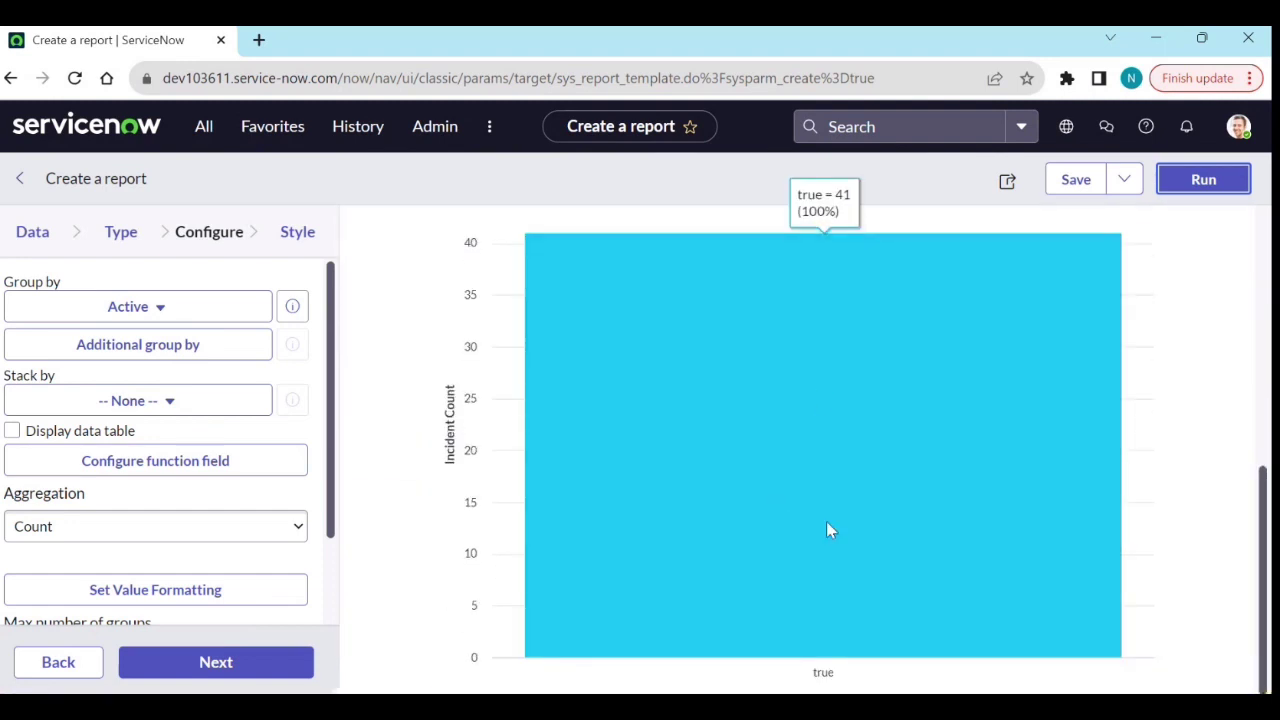
{"action": "scroll", "coordinate": [830, 400], "scroll_direction": "up", "scroll_amount": 2}
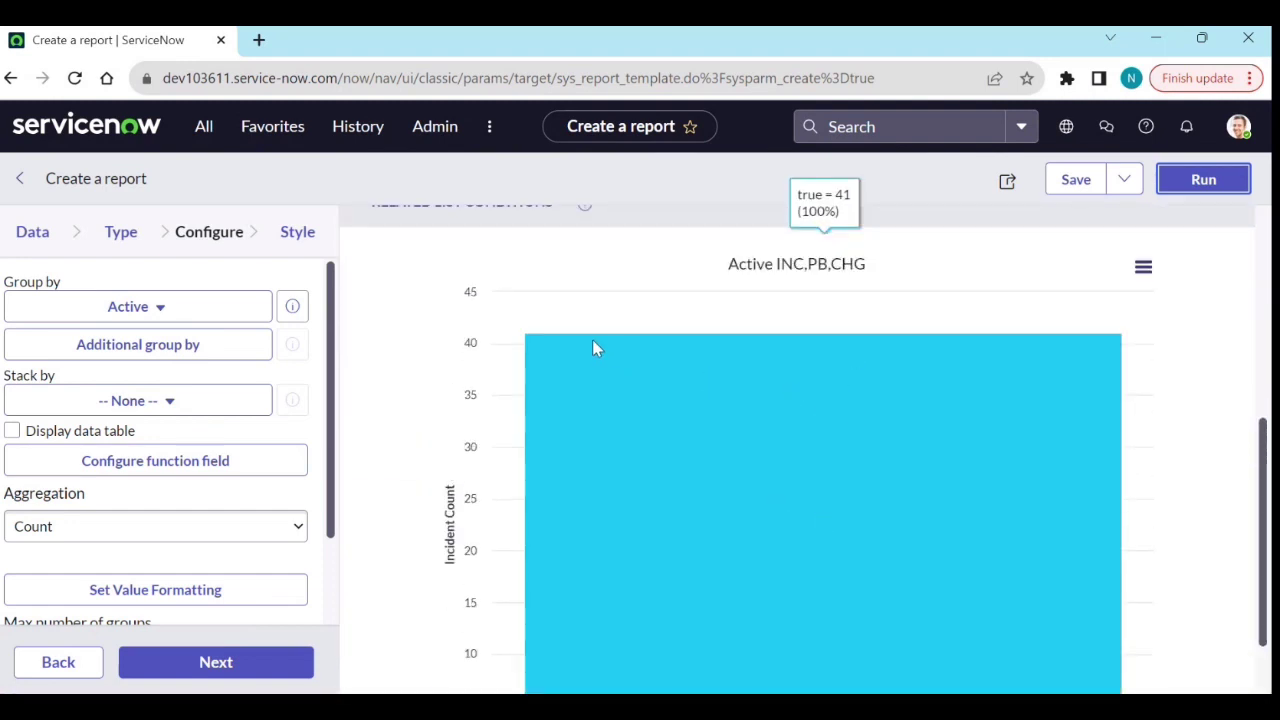
{"action": "scroll", "coordinate": [703, 378], "scroll_direction": "up", "scroll_amount": 4}
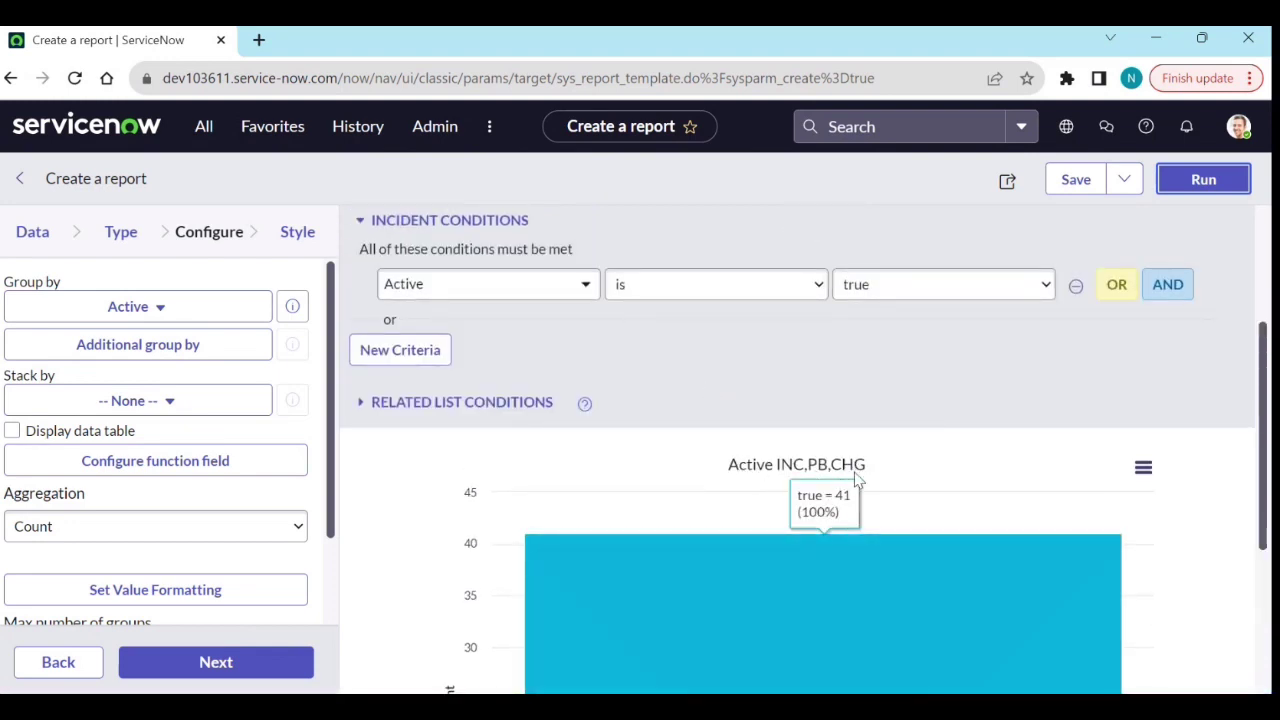
{"action": "scroll", "coordinate": [860, 480], "scroll_direction": "up", "scroll_amount": 1}
{"action": "scroll", "coordinate": [869, 481], "scroll_direction": "up", "scroll_amount": 4}
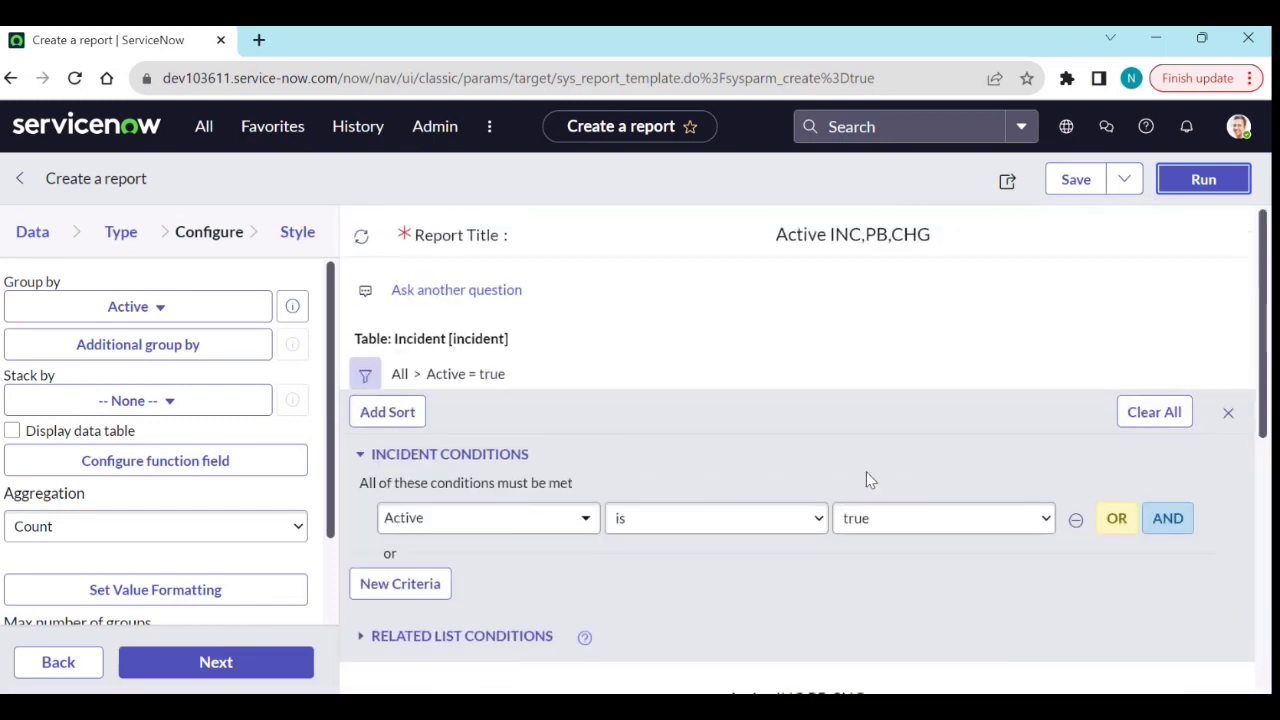
Step: Save the report, dismiss the creation notices, and show the Report structure panel
{"action": "left_click", "coordinate": [1060, 192]}
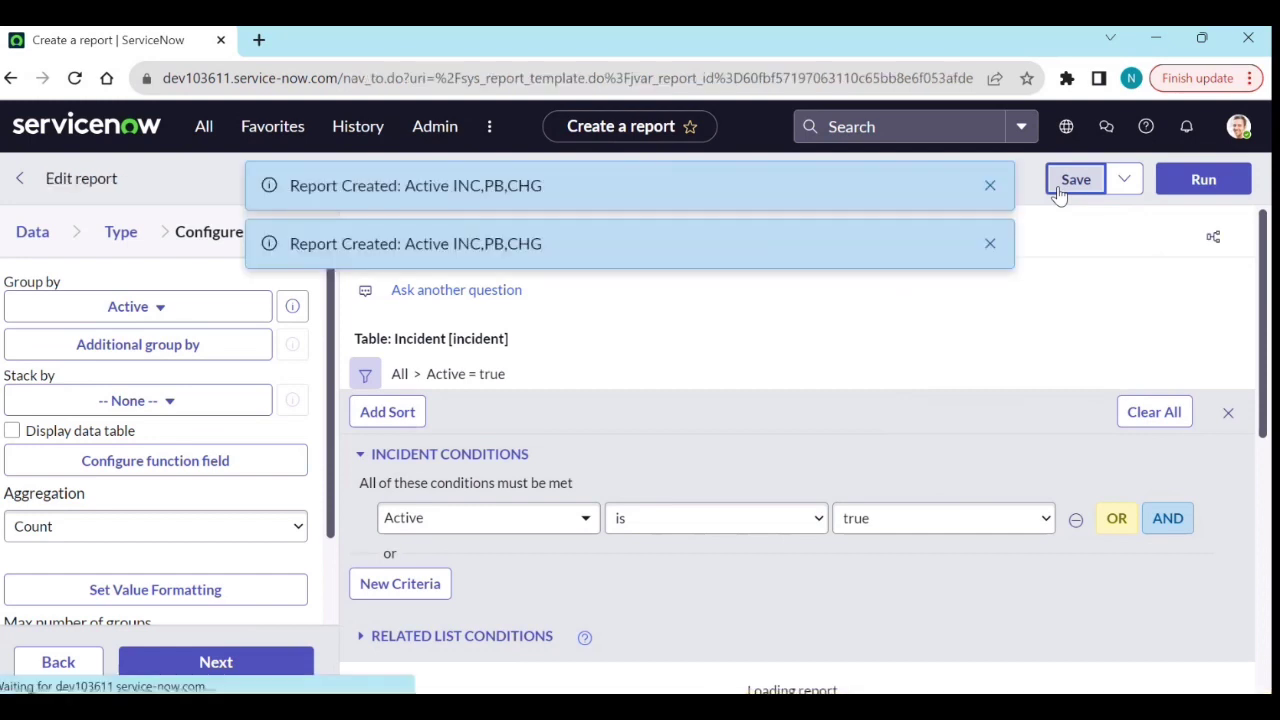
{"action": "left_click", "coordinate": [990, 186]}
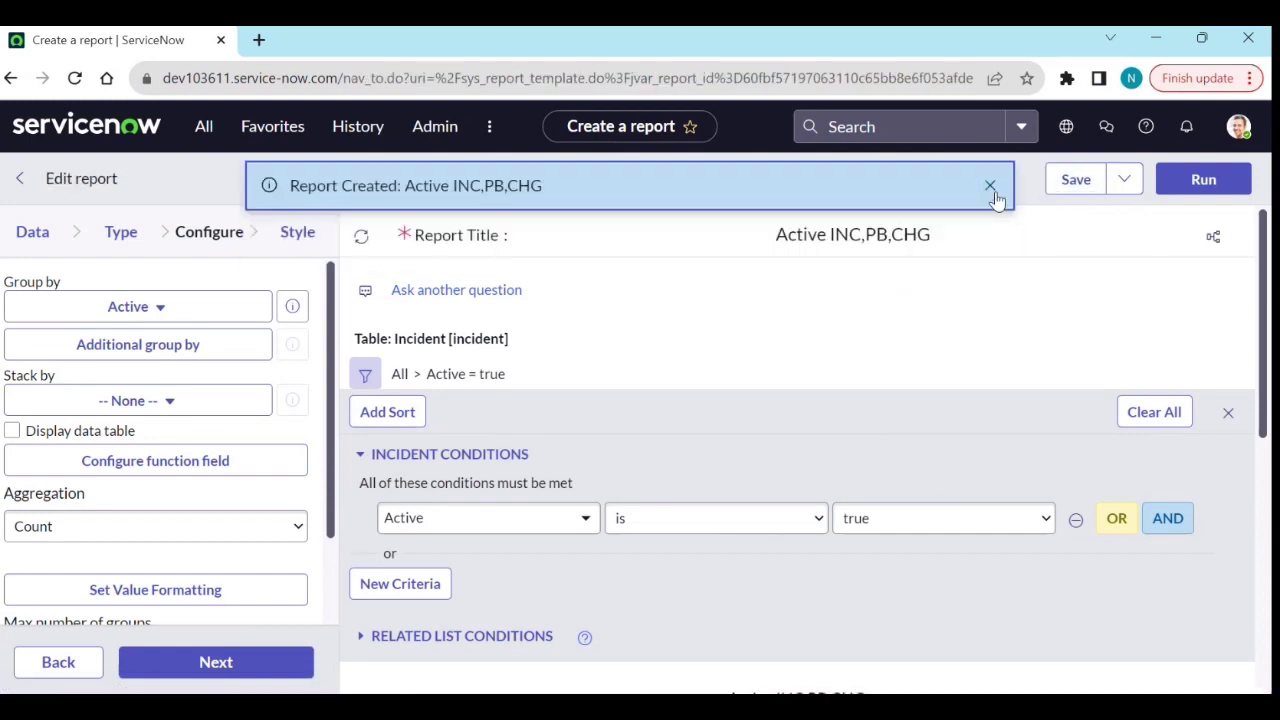
{"action": "left_click", "coordinate": [990, 186]}
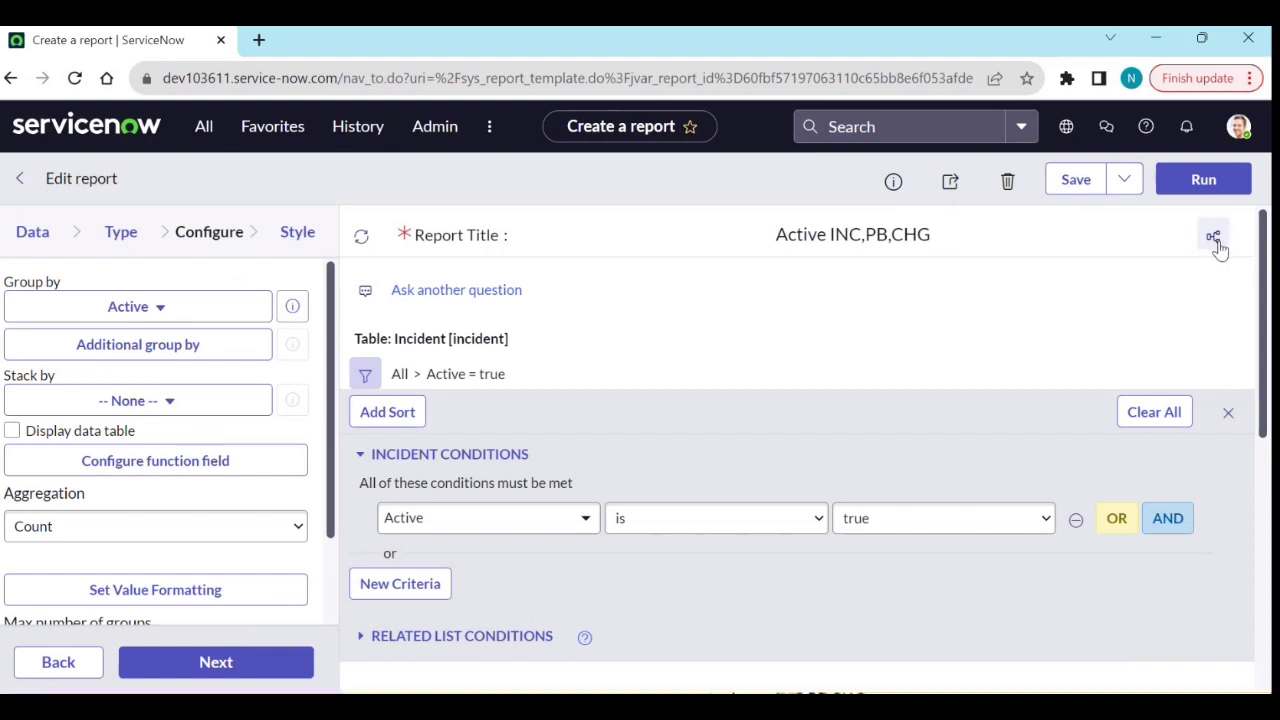
{"action": "left_click", "coordinate": [1216, 245]}
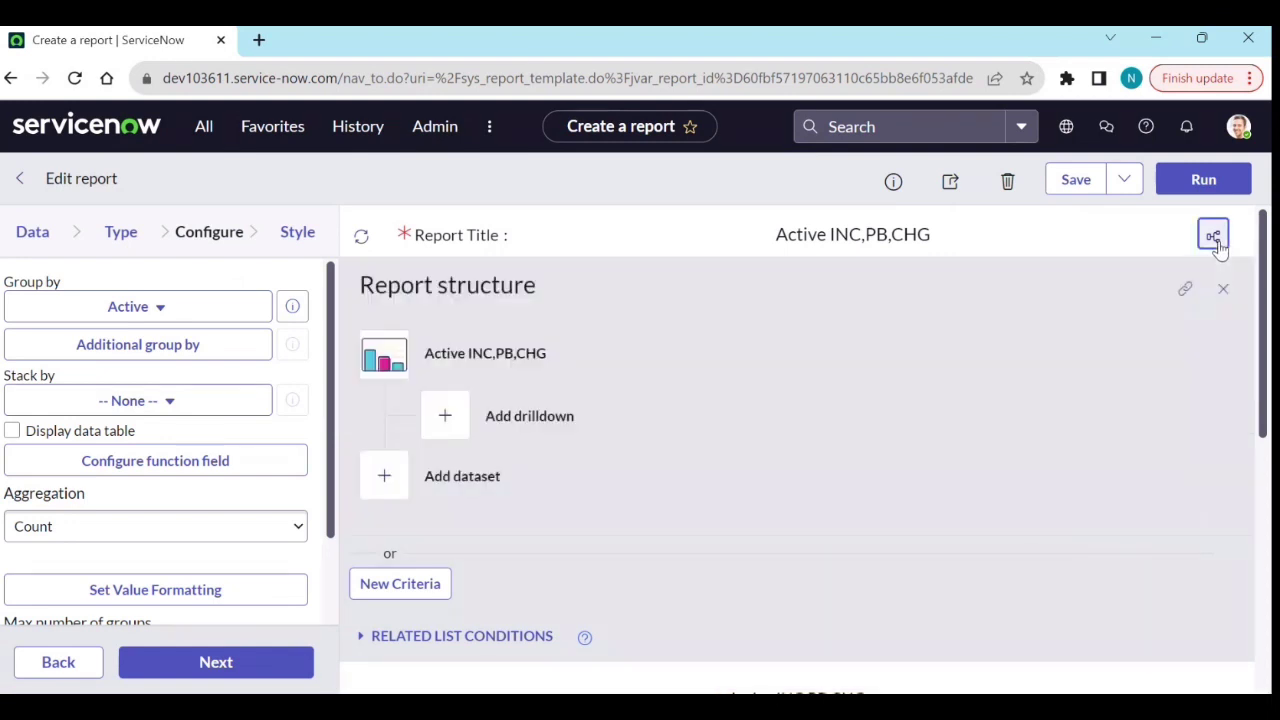
Step: Add a dataset named 'Active PB' using the Problem table
{"action": "left_click", "coordinate": [451, 480]}
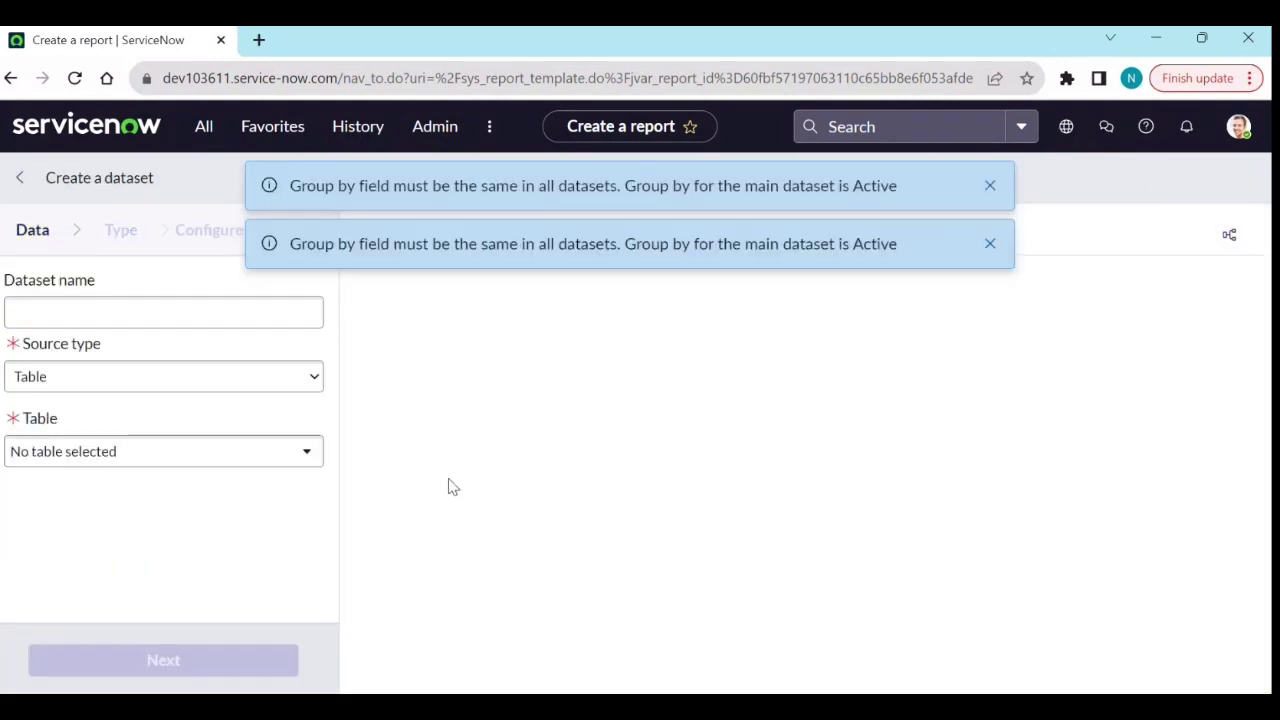
{"action": "left_click", "coordinate": [990, 187]}
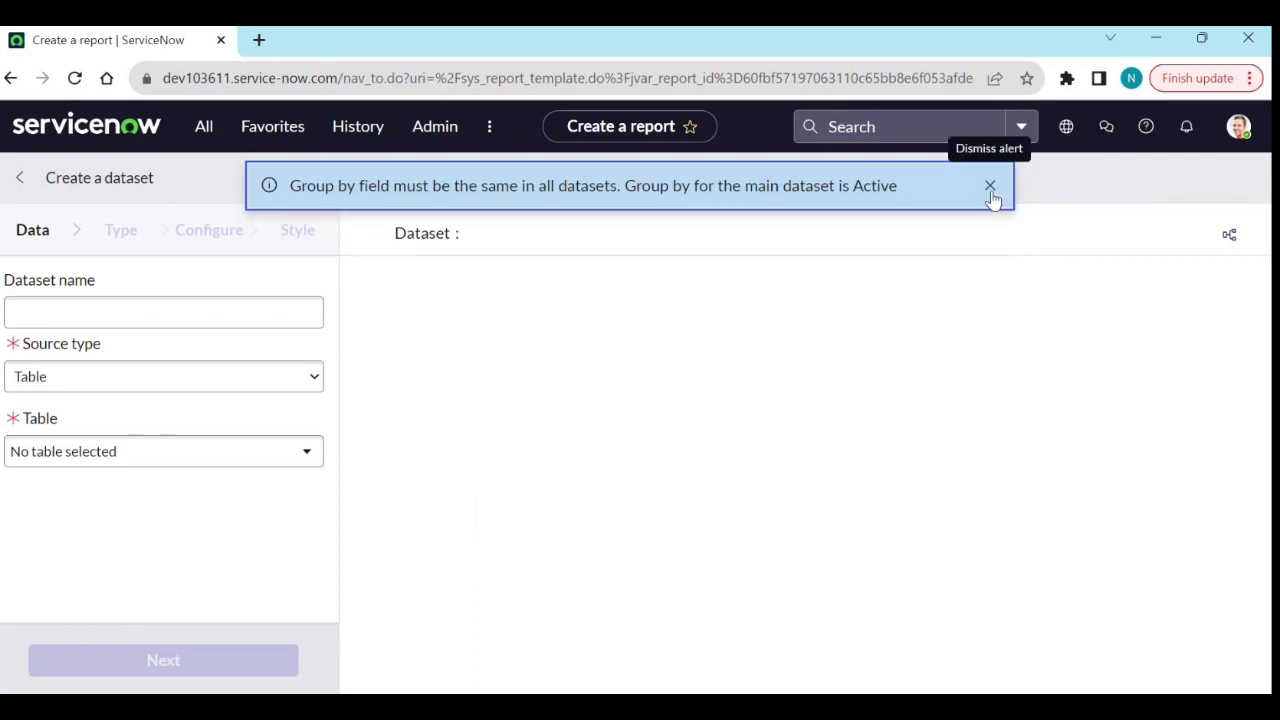
{"action": "left_click", "coordinate": [990, 187]}
{"action": "left_click", "coordinate": [84, 317]}
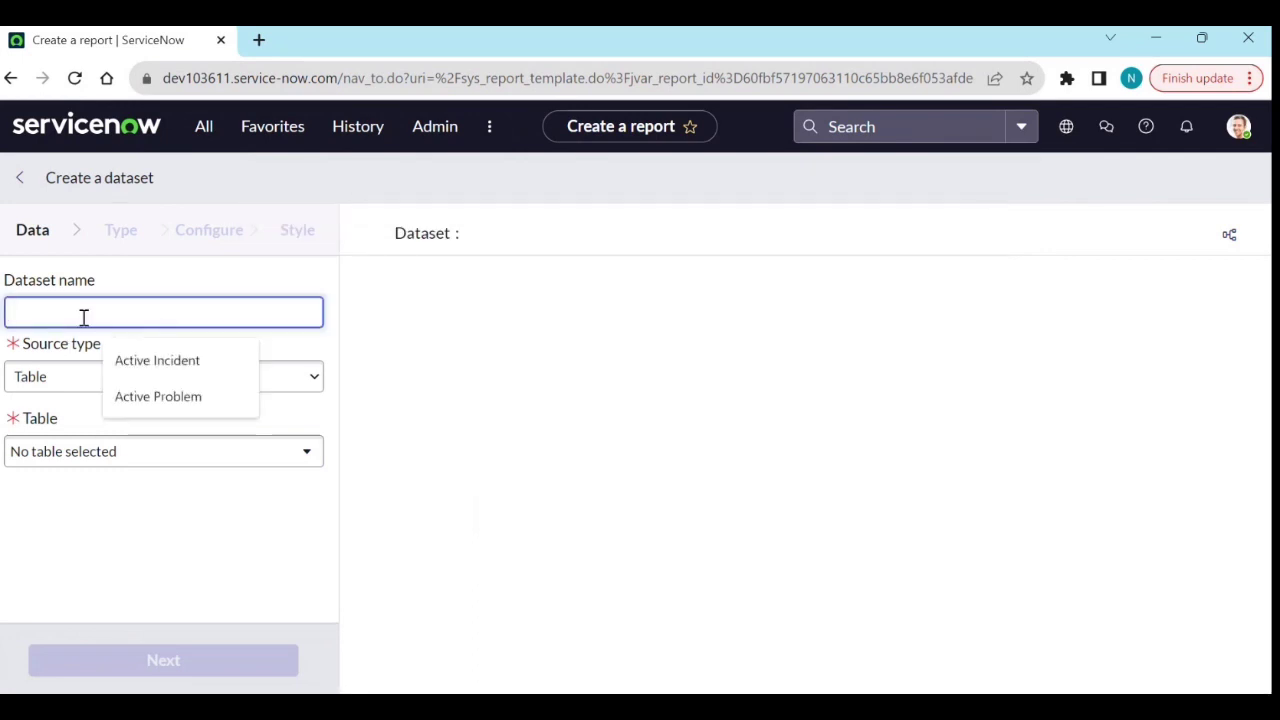
{"action": "type", "text": "Active PB"}
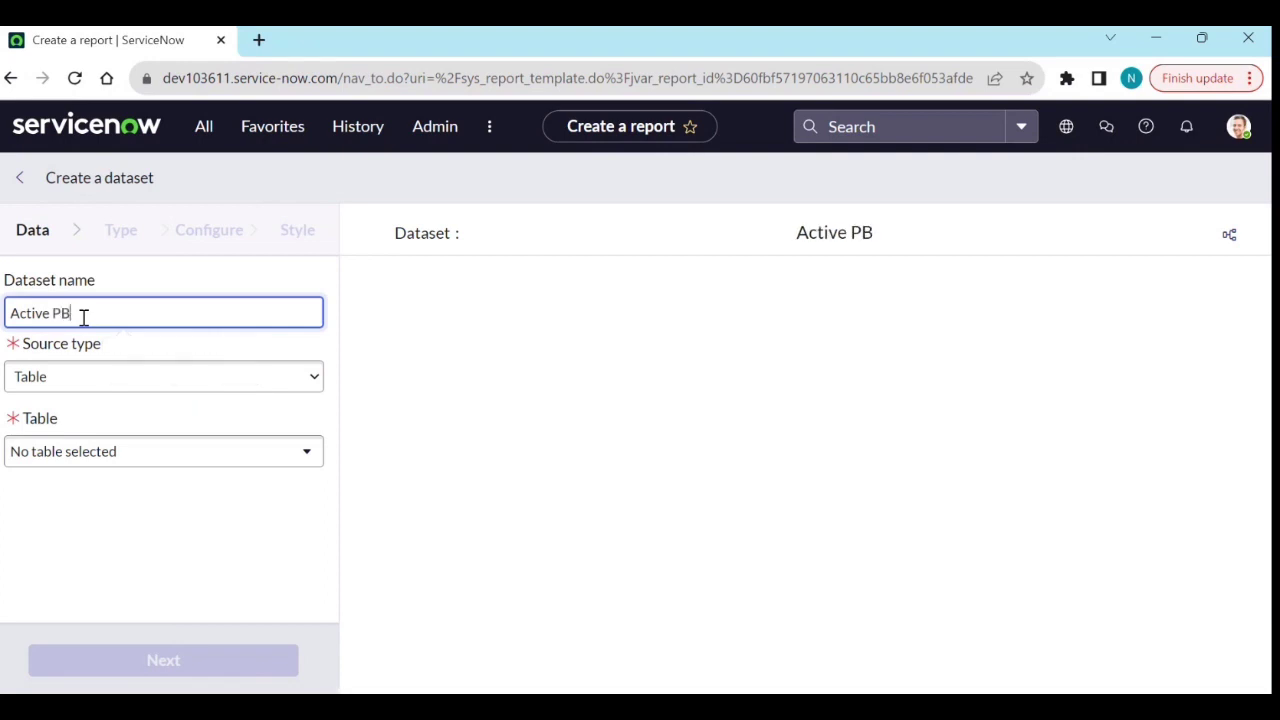
{"action": "left_click", "coordinate": [120, 457]}
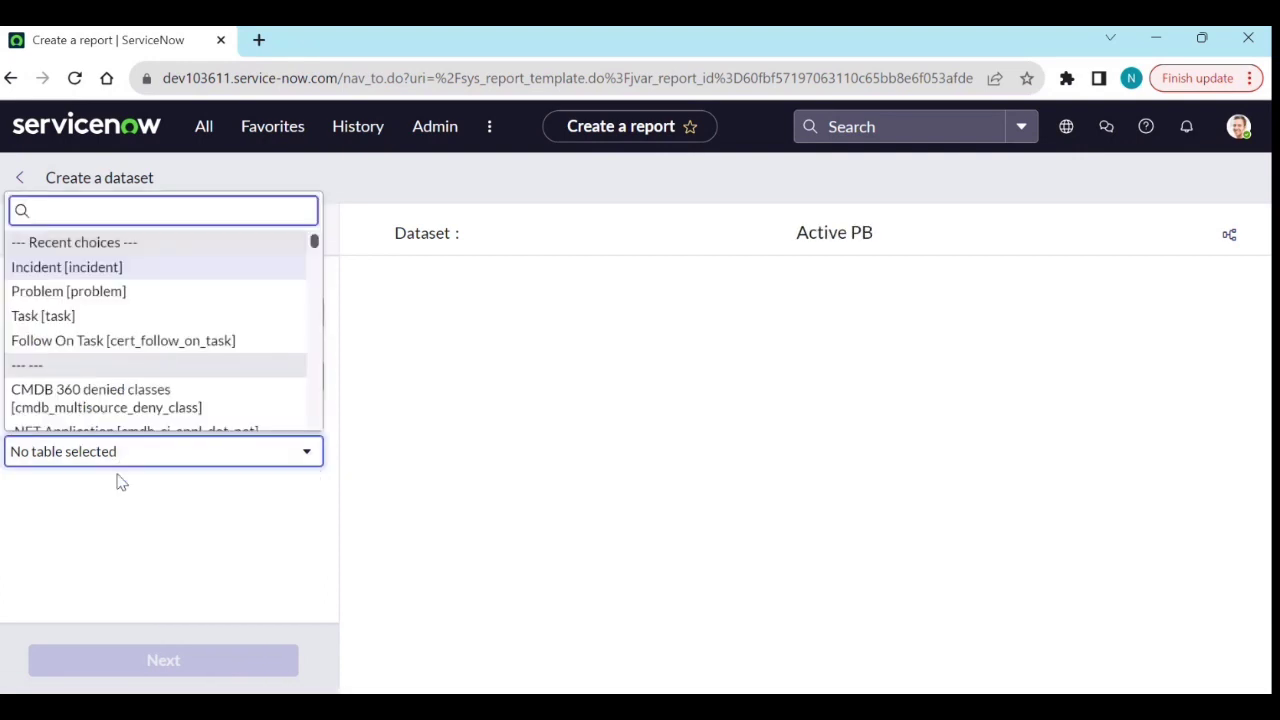
{"action": "type", "text": "Problem"}
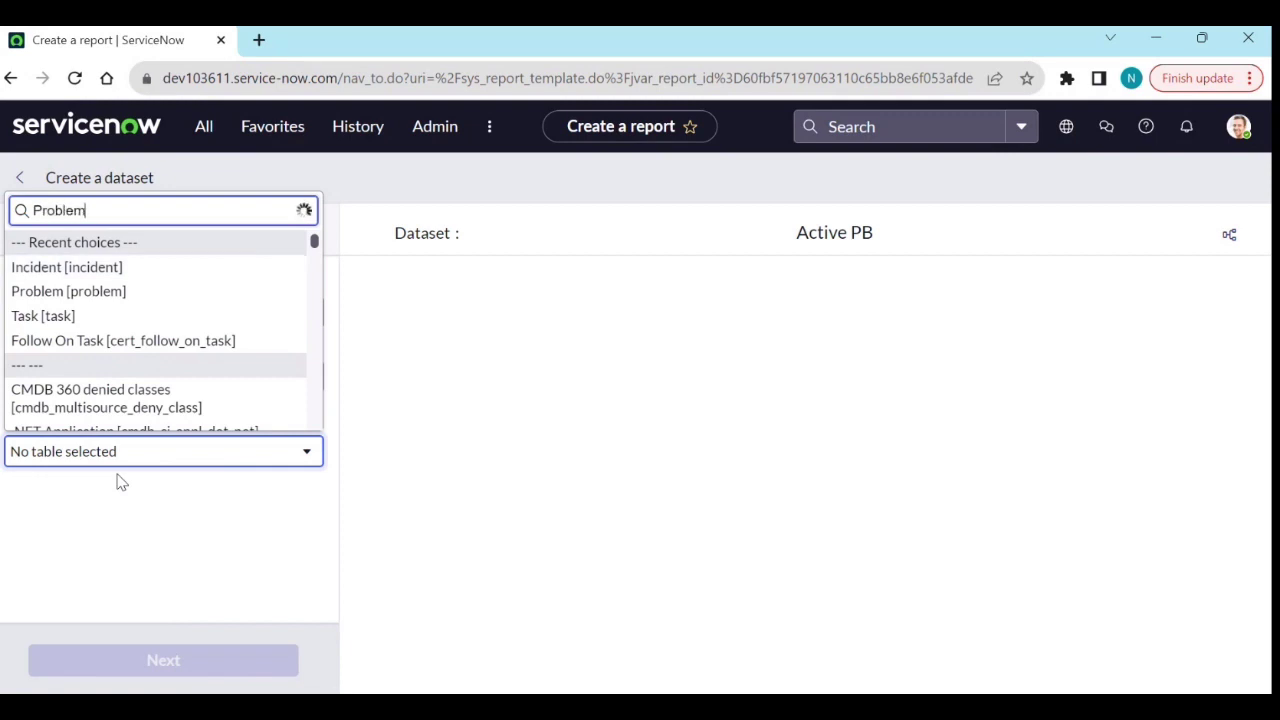
{"action": "left_click", "coordinate": [145, 293]}
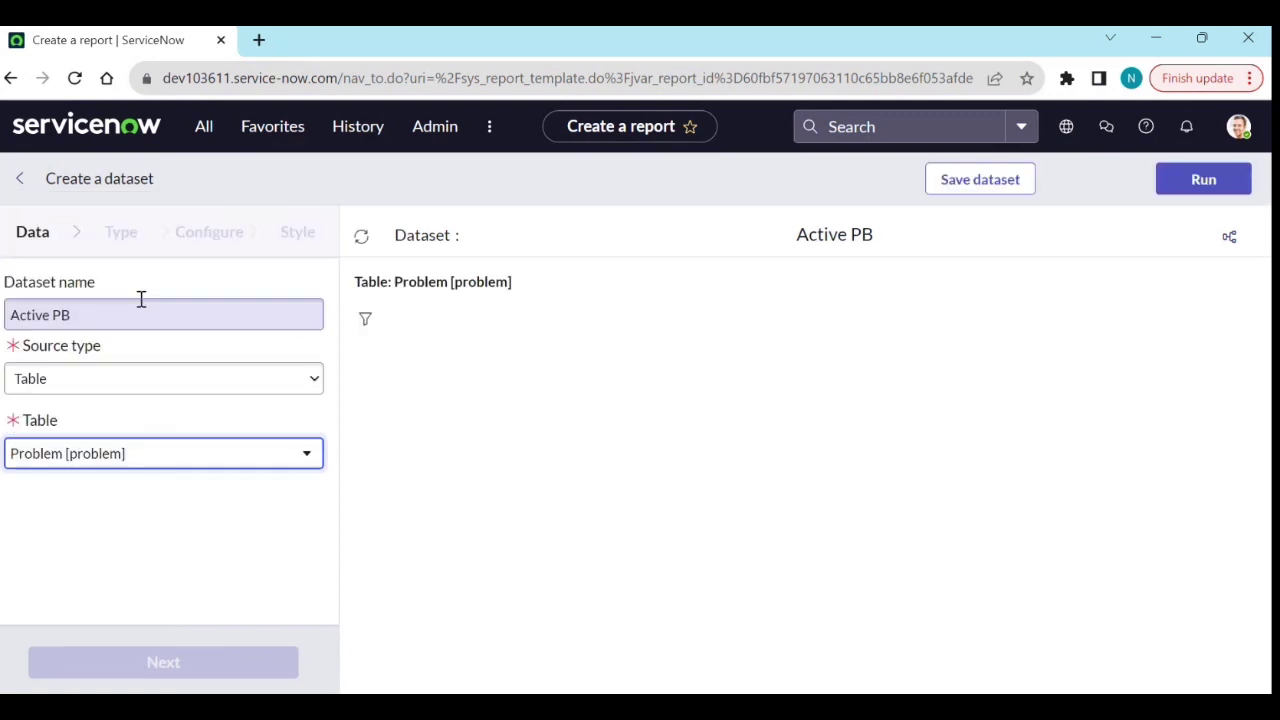
Step: Filter the dataset to Active is true, preview the chart, and save the dataset
{"action": "left_click", "coordinate": [365, 318]}
{"action": "left_click", "coordinate": [445, 458]}
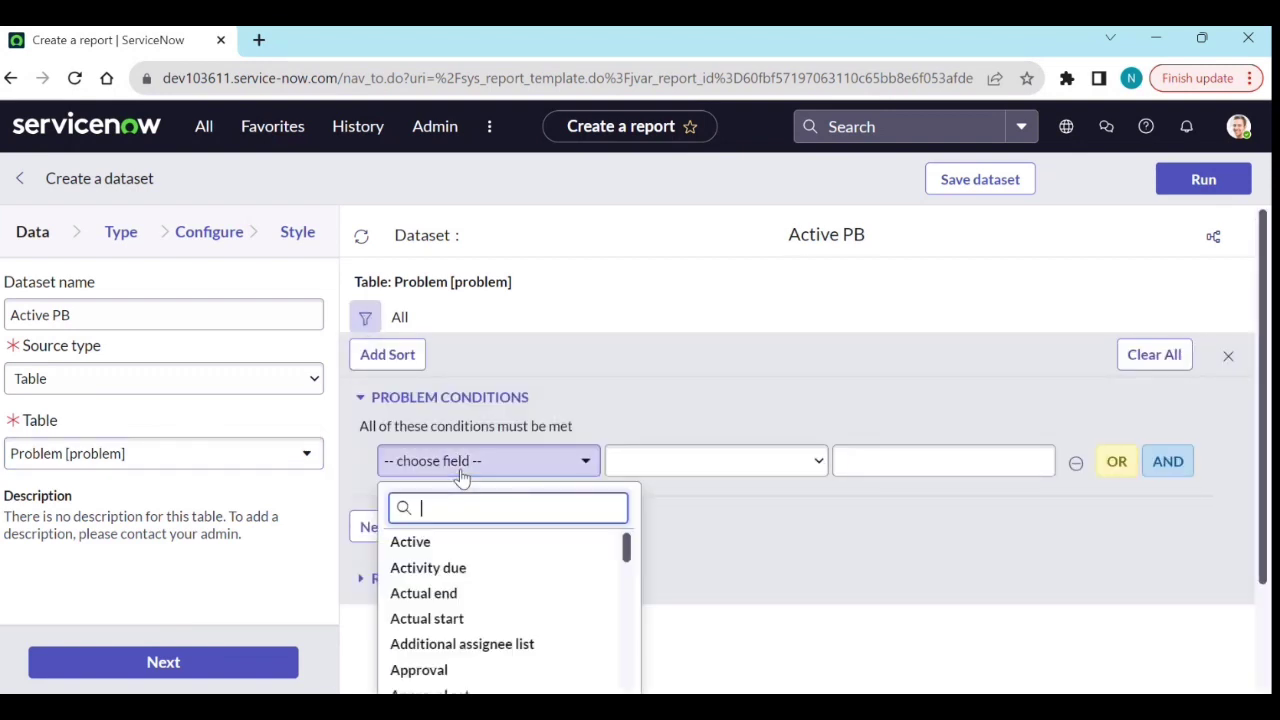
{"action": "left_click", "coordinate": [420, 540]}
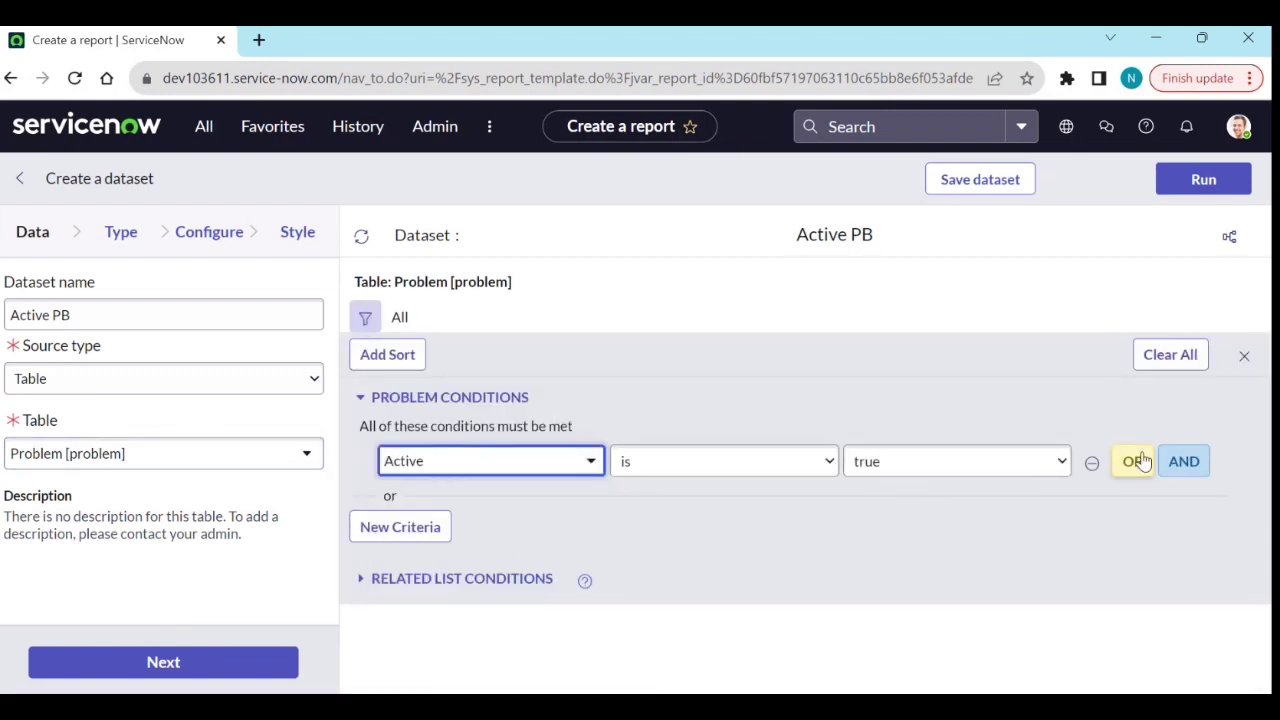
{"action": "left_click", "coordinate": [1203, 186]}
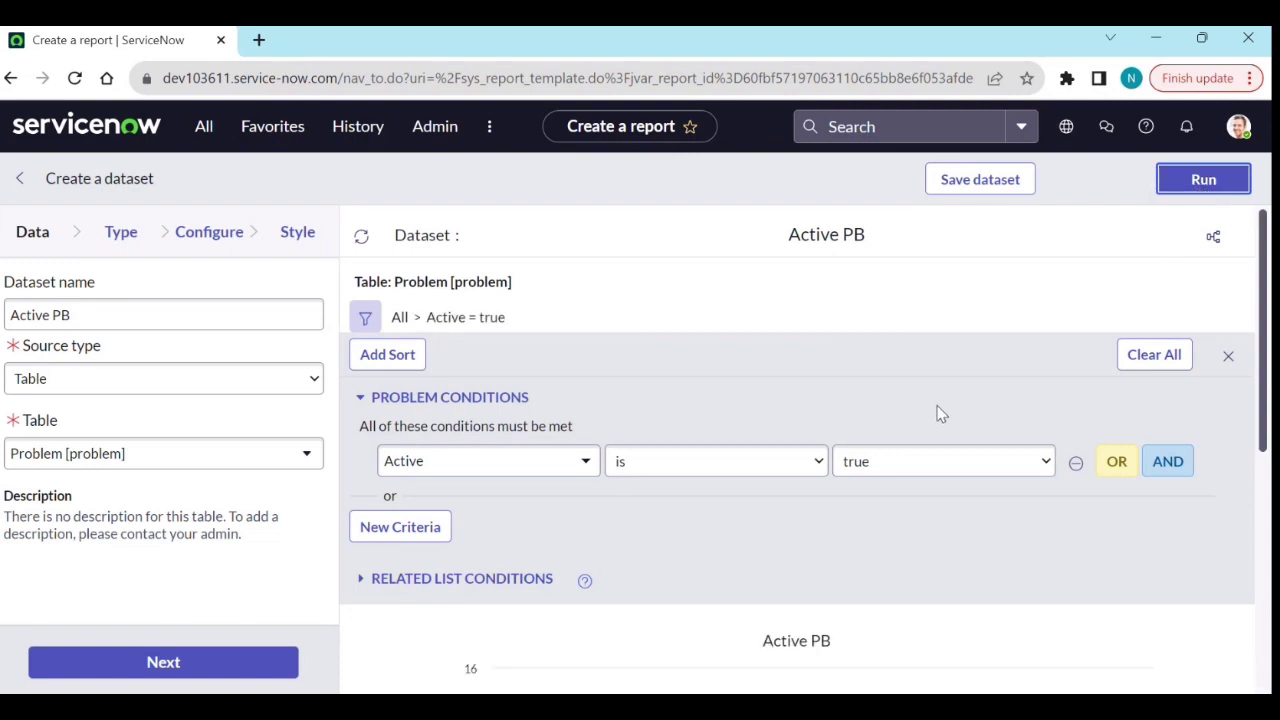
{"action": "scroll", "coordinate": [940, 413], "scroll_direction": "down", "scroll_amount": 5}
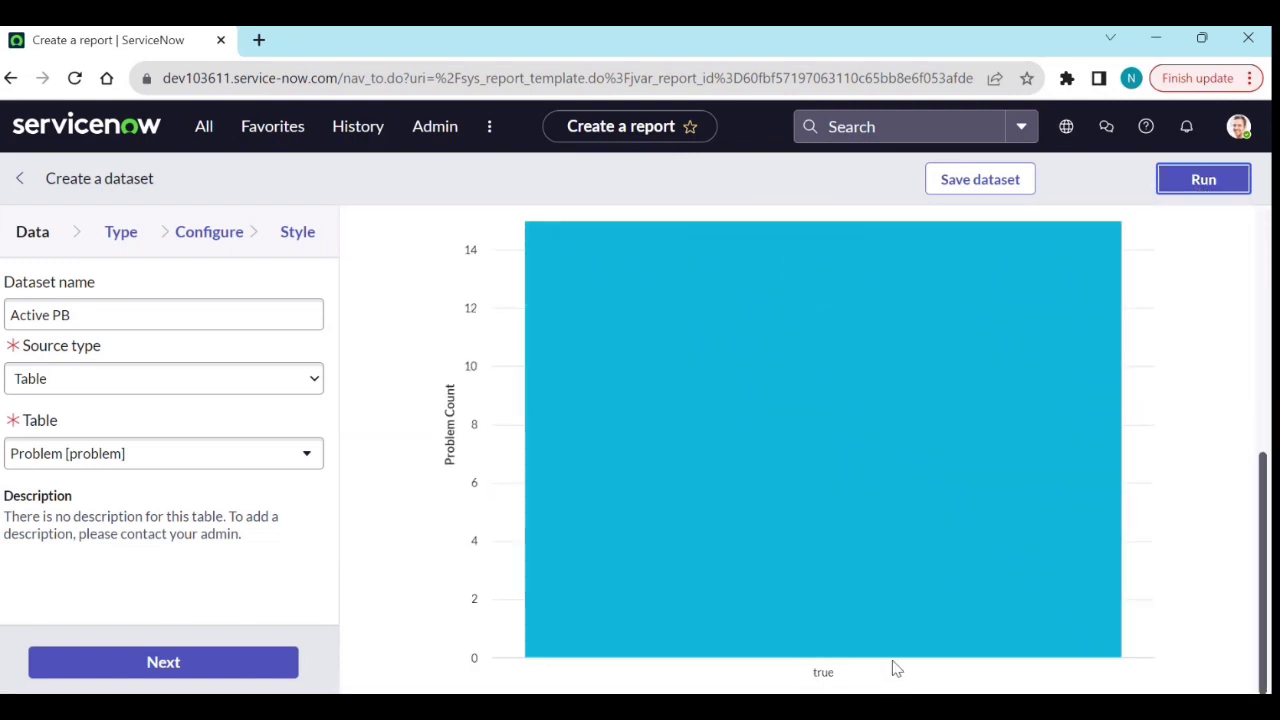
{"action": "scroll", "coordinate": [1034, 446], "scroll_direction": "up", "scroll_amount": 5}
{"action": "left_click", "coordinate": [988, 199]}
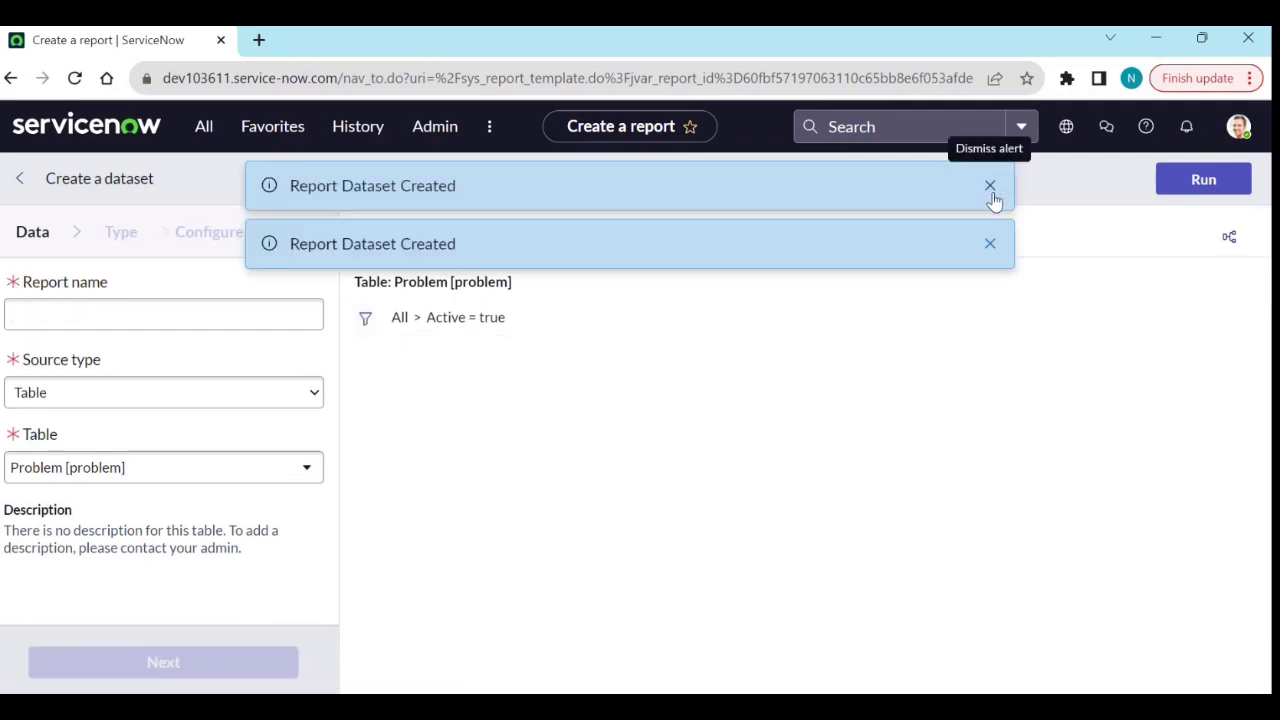
Step: Dismiss the dataset-created notices and check the bar values: 41 incidents and 15 problems
{"action": "left_click", "coordinate": [990, 188]}
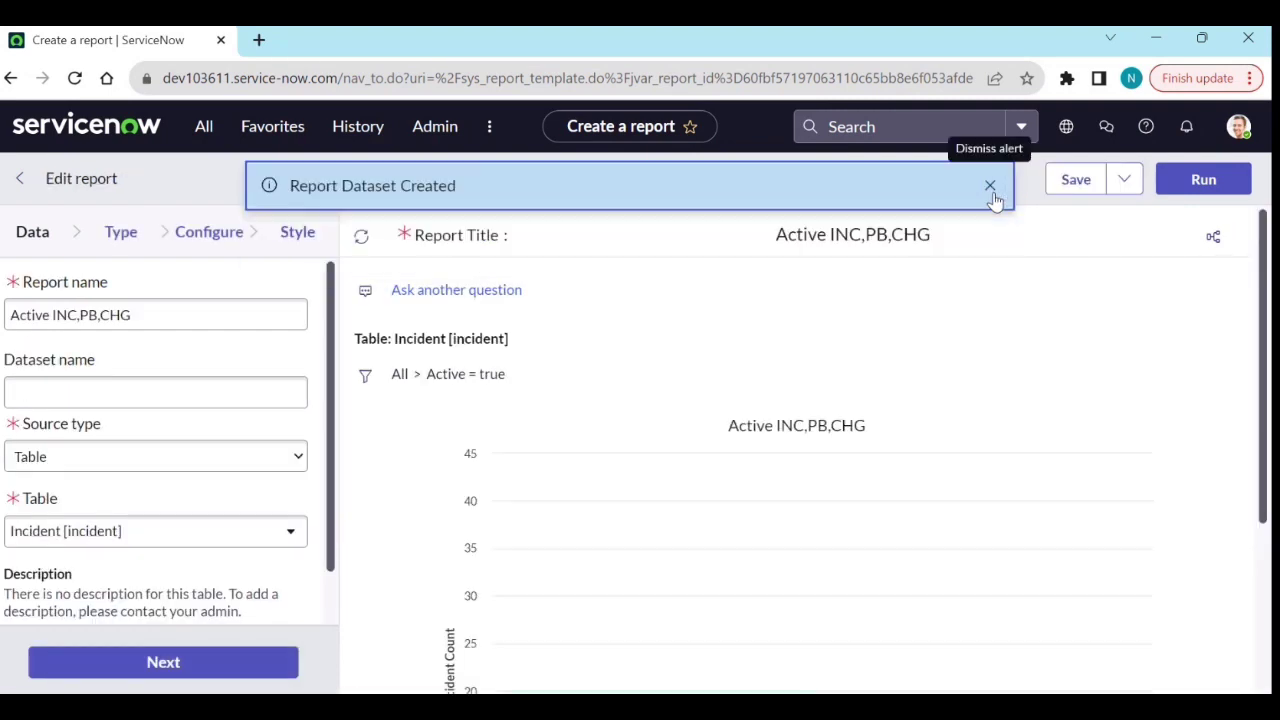
{"action": "left_click", "coordinate": [990, 188]}
{"action": "scroll", "coordinate": [892, 452], "scroll_direction": "down", "scroll_amount": 3}
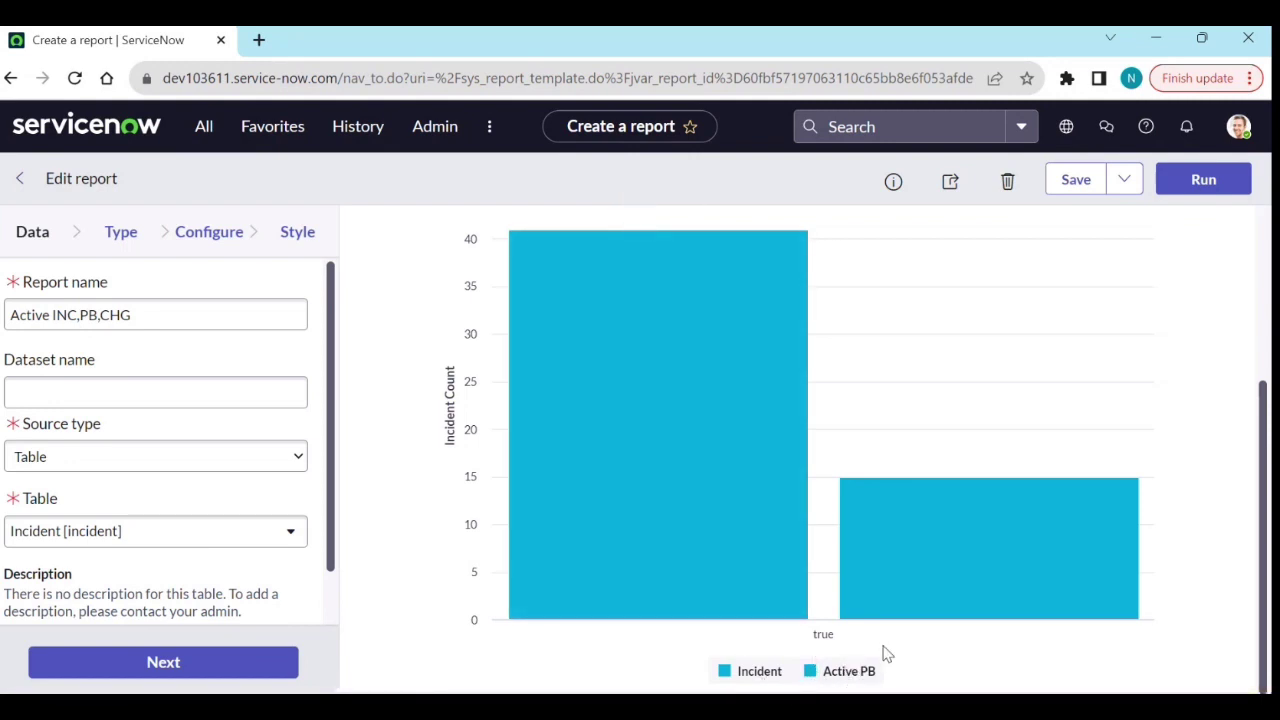
{"action": "mouse_move", "coordinate": [881, 575]}
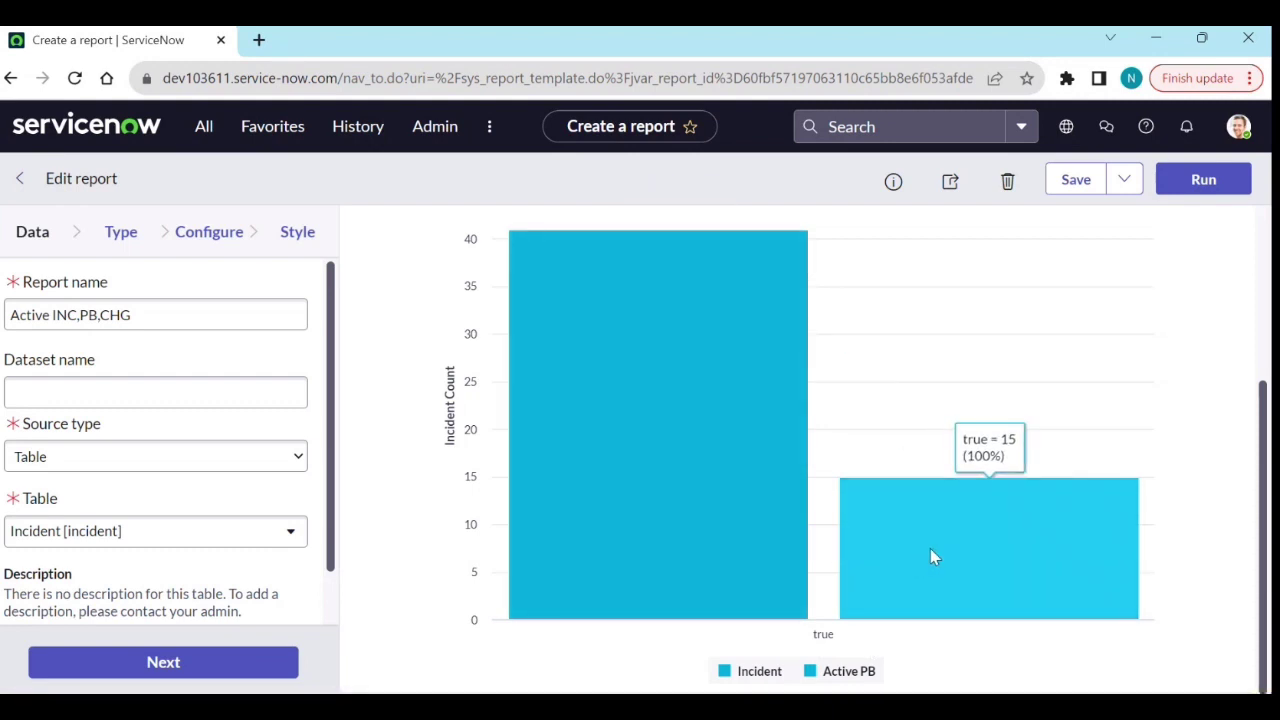
{"action": "scroll", "coordinate": [1064, 544], "scroll_direction": "up", "scroll_amount": 1}
{"action": "mouse_move", "coordinate": [709, 440]}
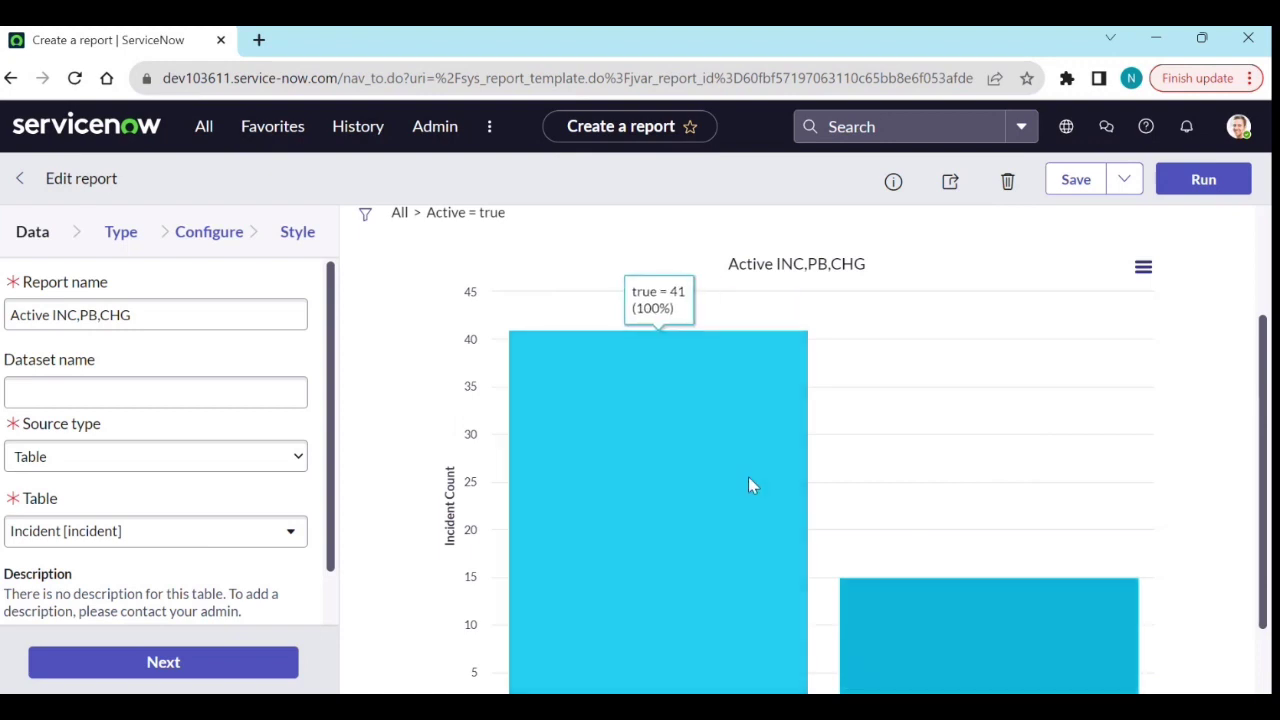
{"action": "scroll", "coordinate": [900, 500], "scroll_direction": "down", "scroll_amount": 1}
{"action": "mouse_move", "coordinate": [963, 529]}
{"action": "scroll", "coordinate": [974, 545], "scroll_direction": "up", "scroll_amount": 3}
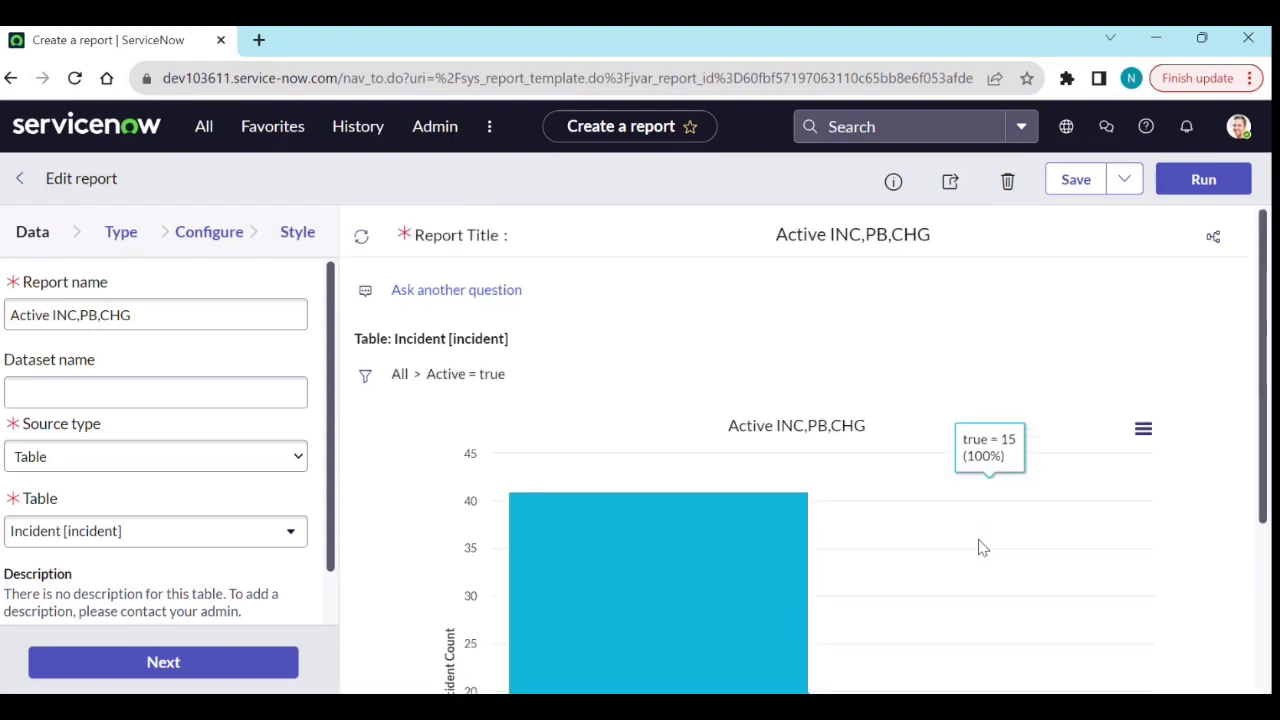
Step: Open the Active PB dataset from Report structure and start clearing its name
{"action": "left_click", "coordinate": [1213, 236]}
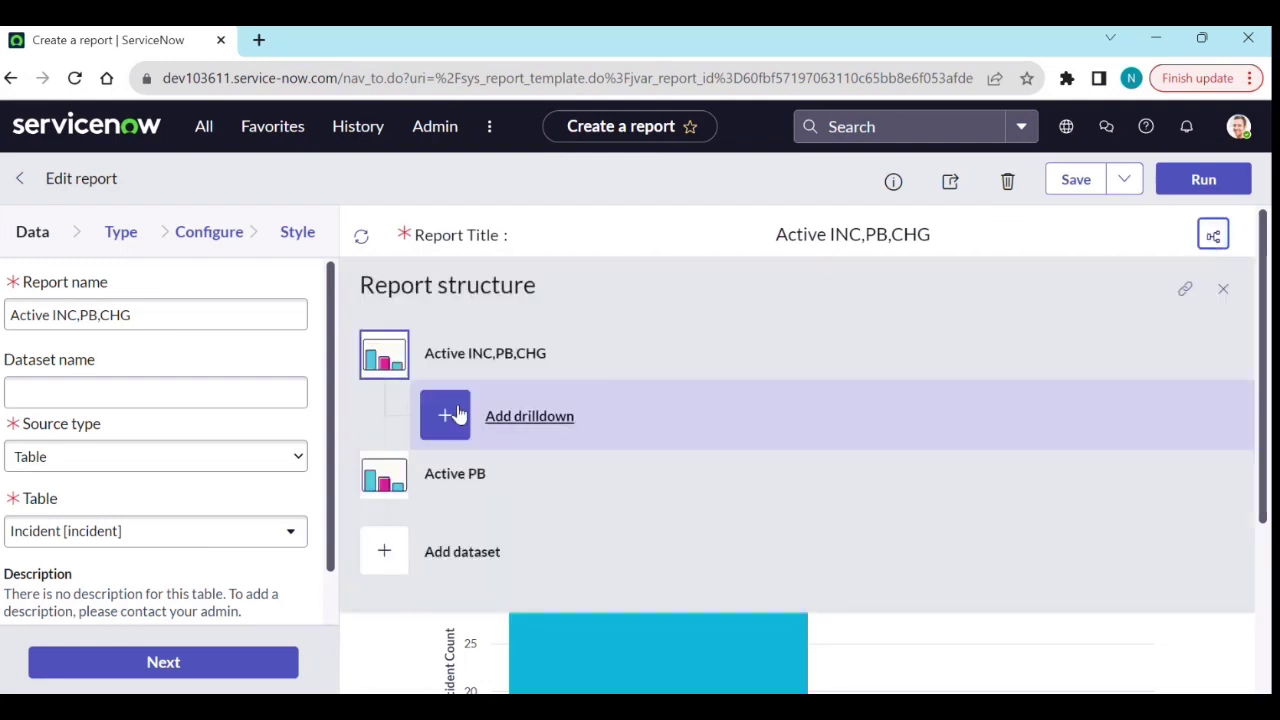
{"action": "left_click", "coordinate": [467, 480]}
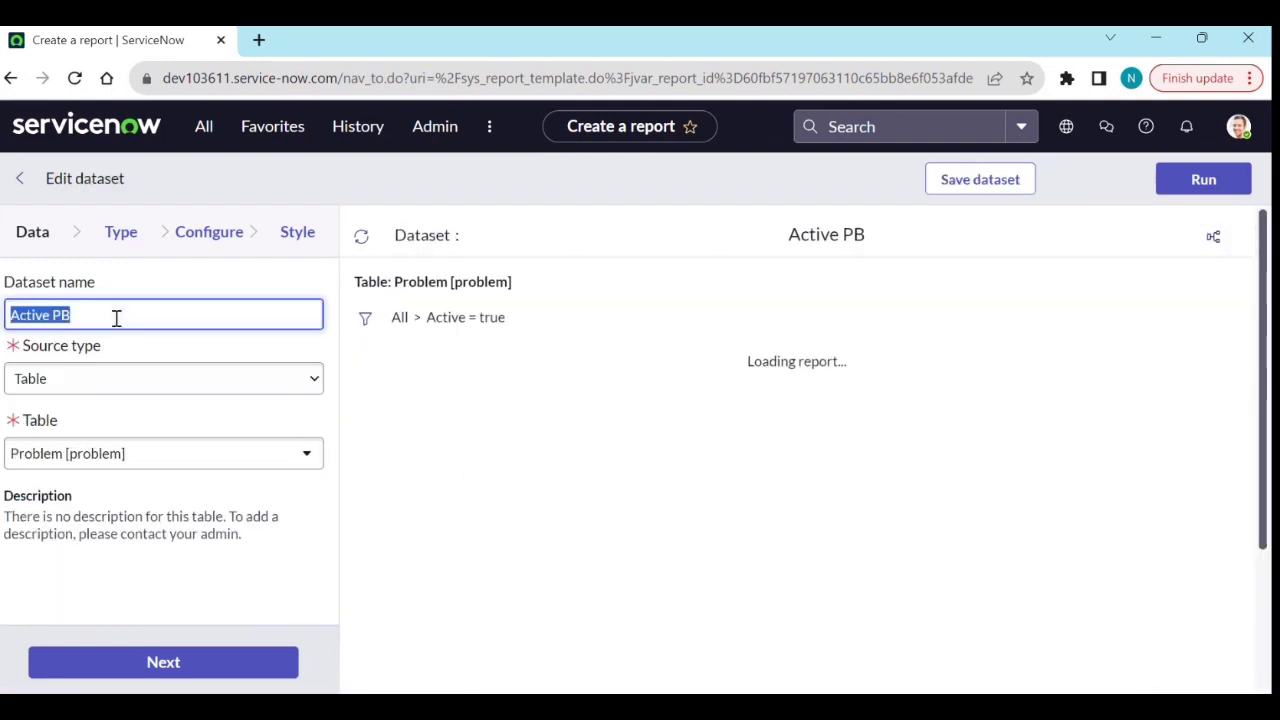
{"action": "left_click", "coordinate": [116, 318]}
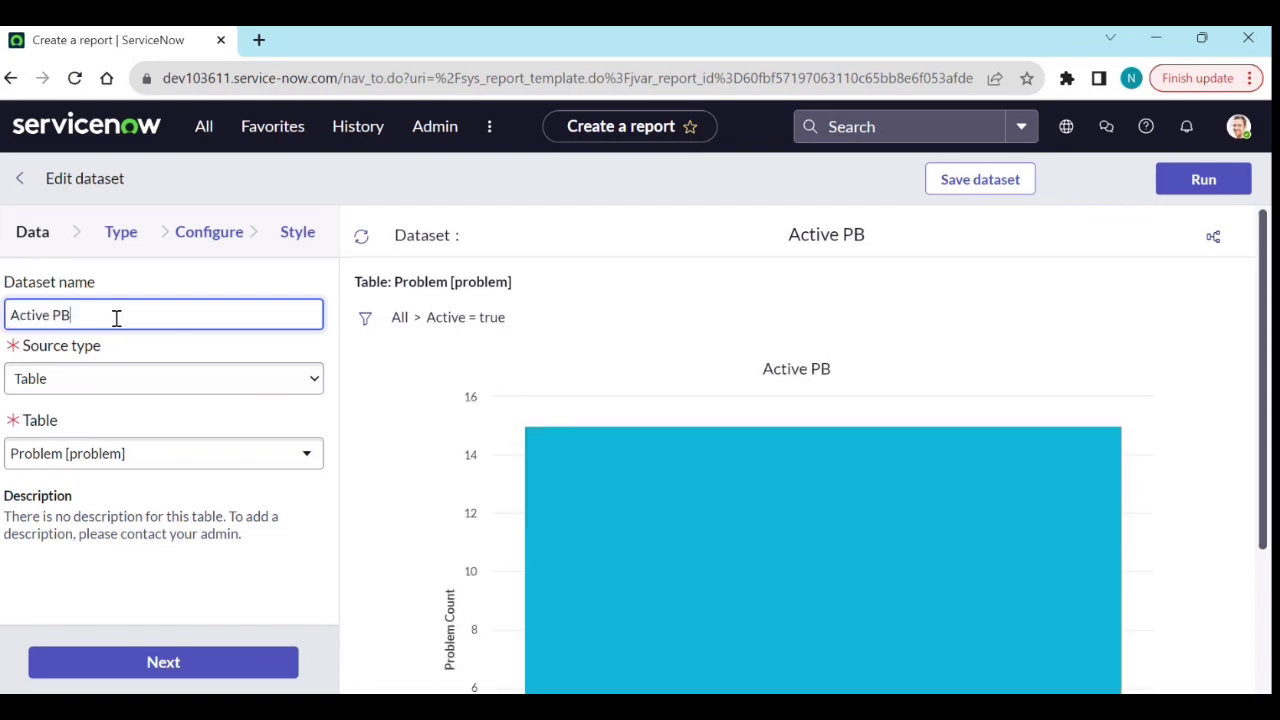
{"action": "key", "text": "BackSpace"}
{"action": "key", "text": "BackSpace"}
{"action": "key", "text": "BackSpace"}
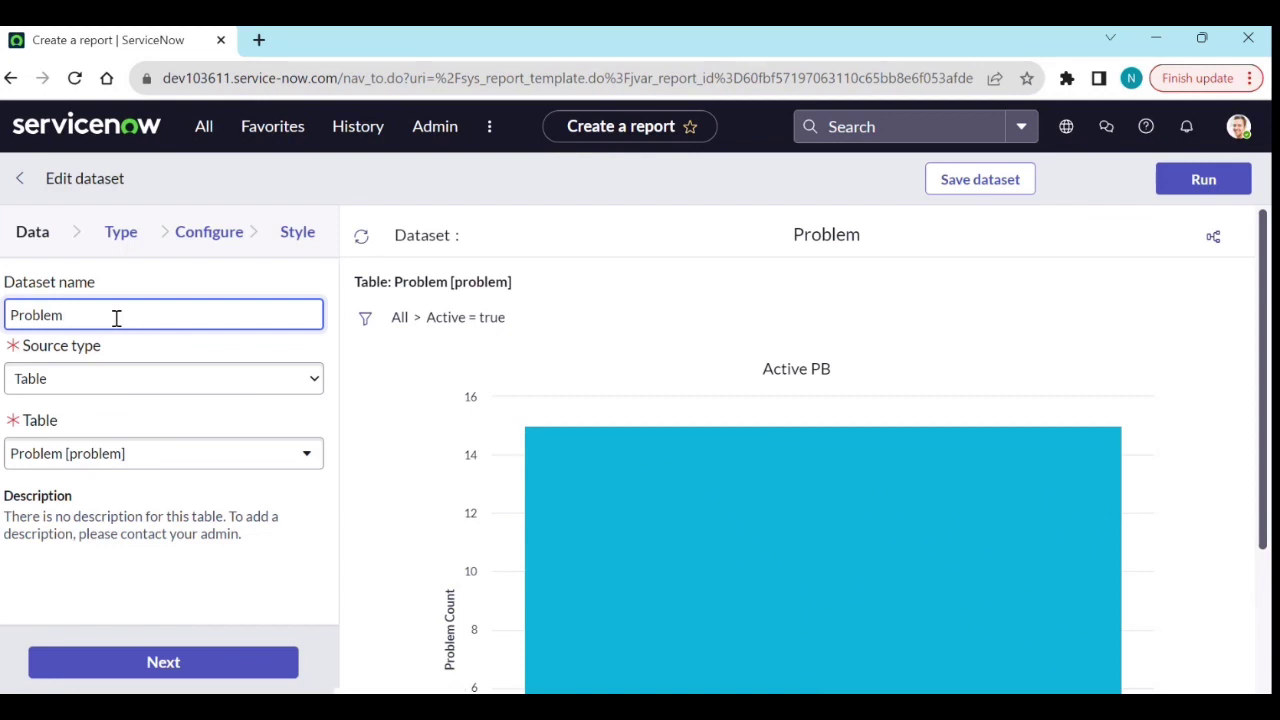
Step: In Style, keep one chart colour, set it to #dd8581, and save the dataset
{"action": "left_click", "coordinate": [286, 240]}
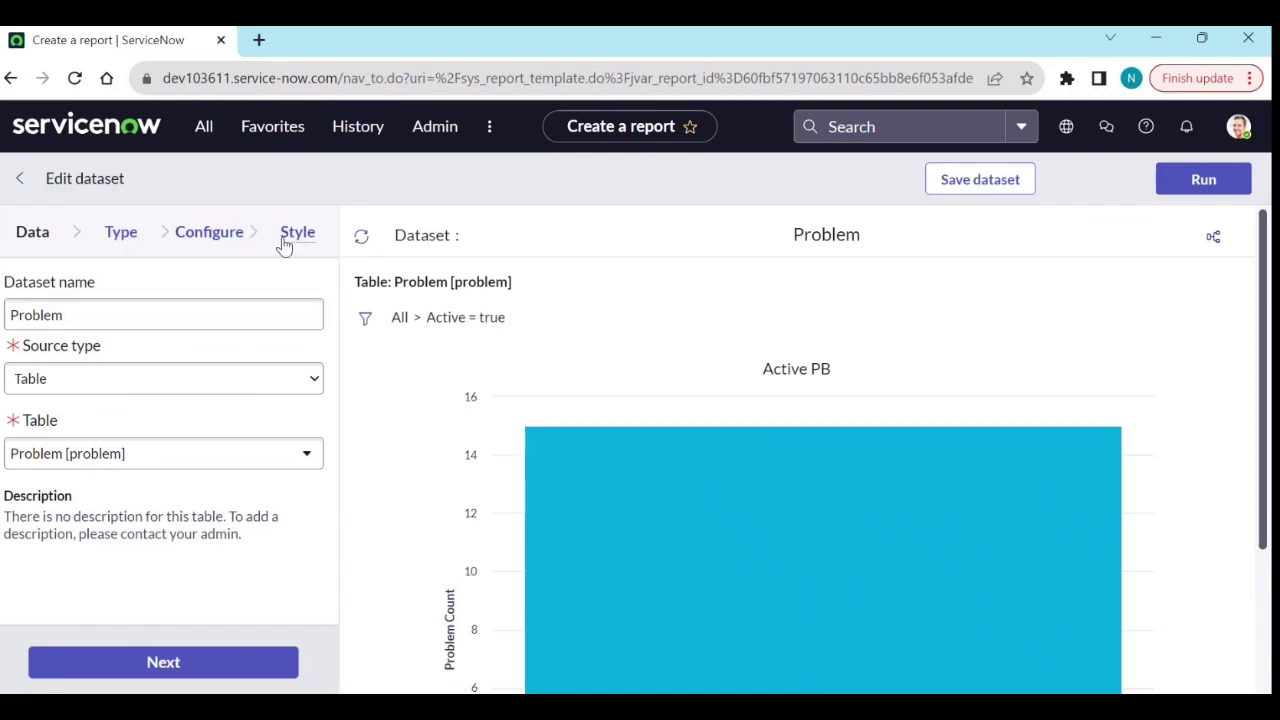
{"action": "left_click", "coordinate": [276, 337]}
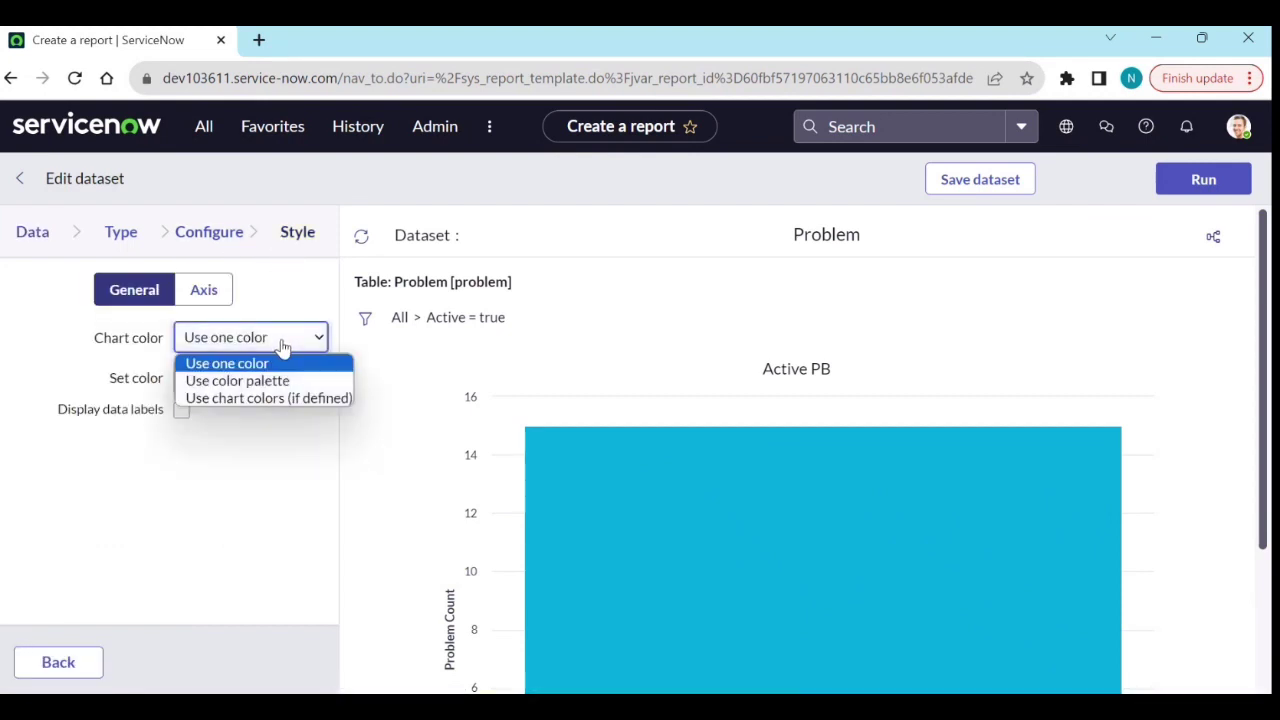
{"action": "left_click", "coordinate": [279, 363]}
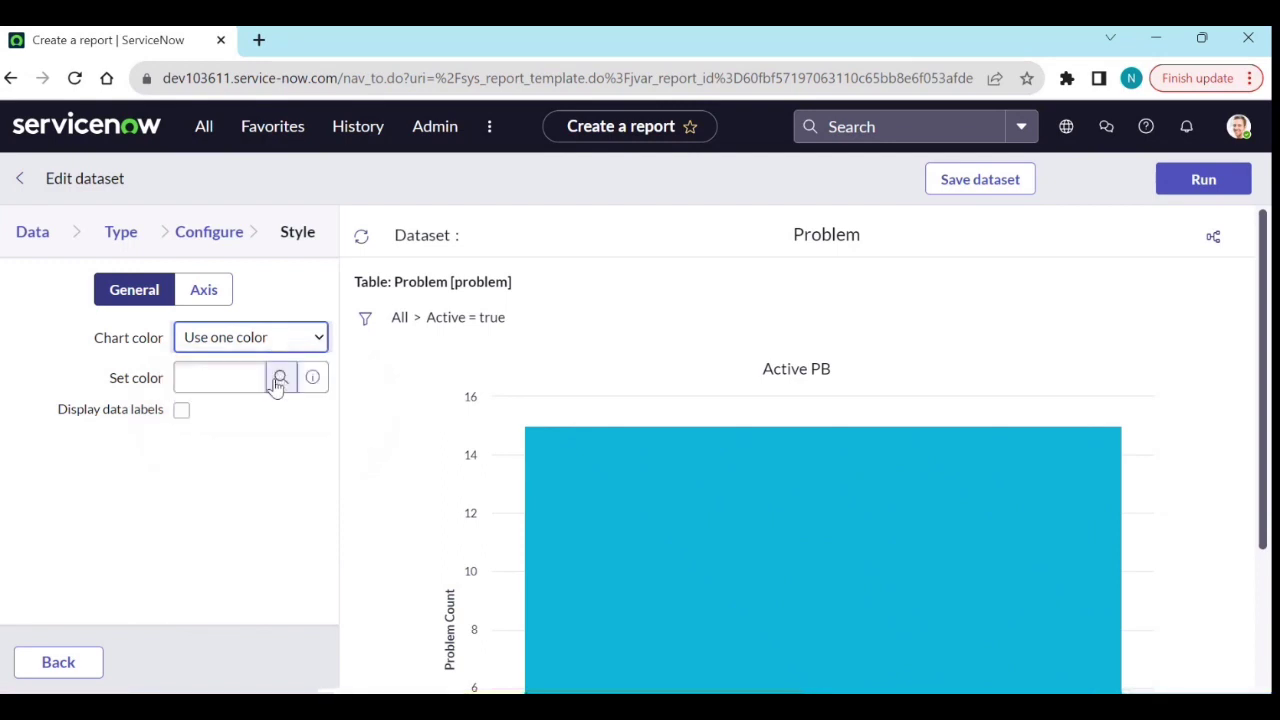
{"action": "left_click", "coordinate": [280, 378]}
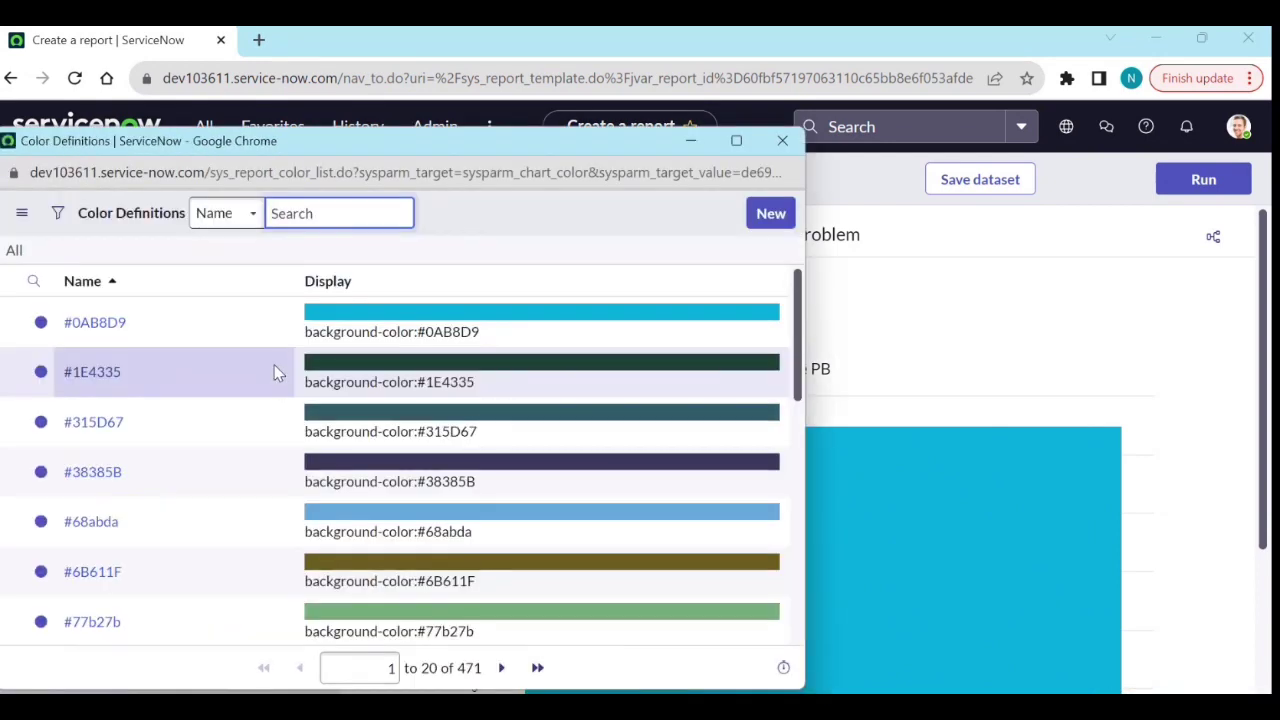
{"action": "scroll", "coordinate": [281, 510], "scroll_direction": "down", "scroll_amount": 3}
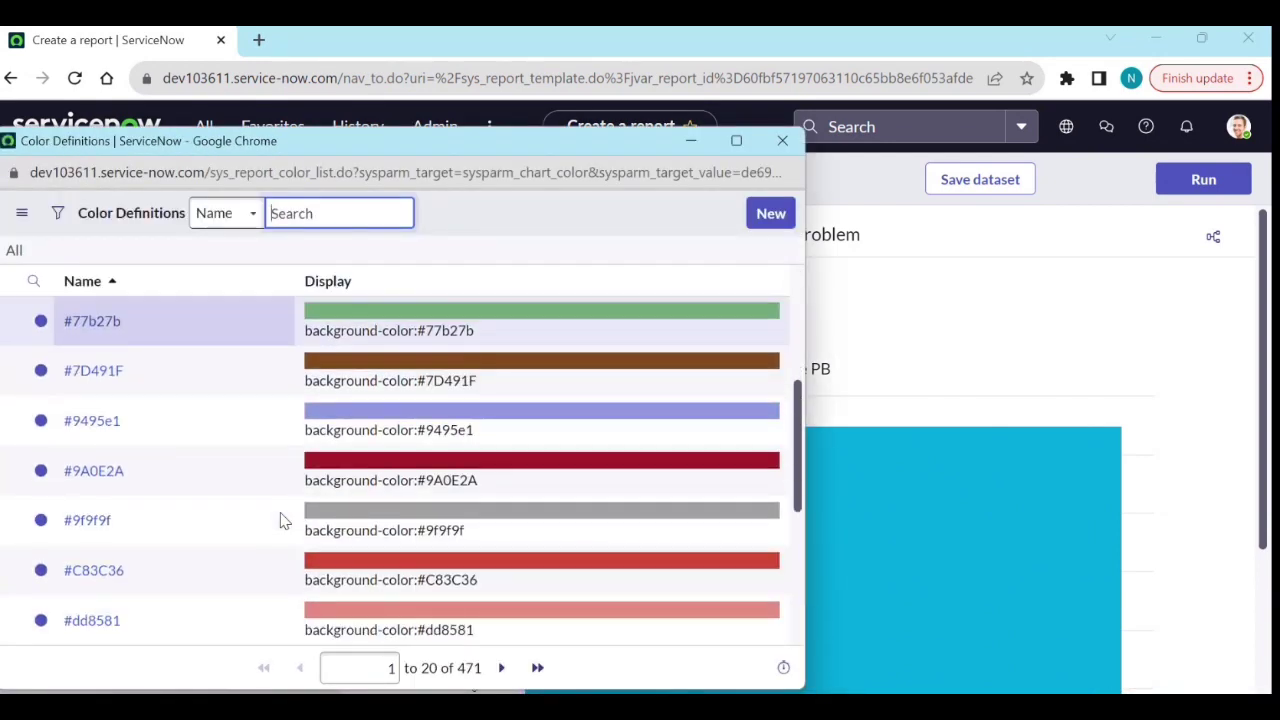
{"action": "scroll", "coordinate": [284, 505], "scroll_direction": "down", "scroll_amount": 4}
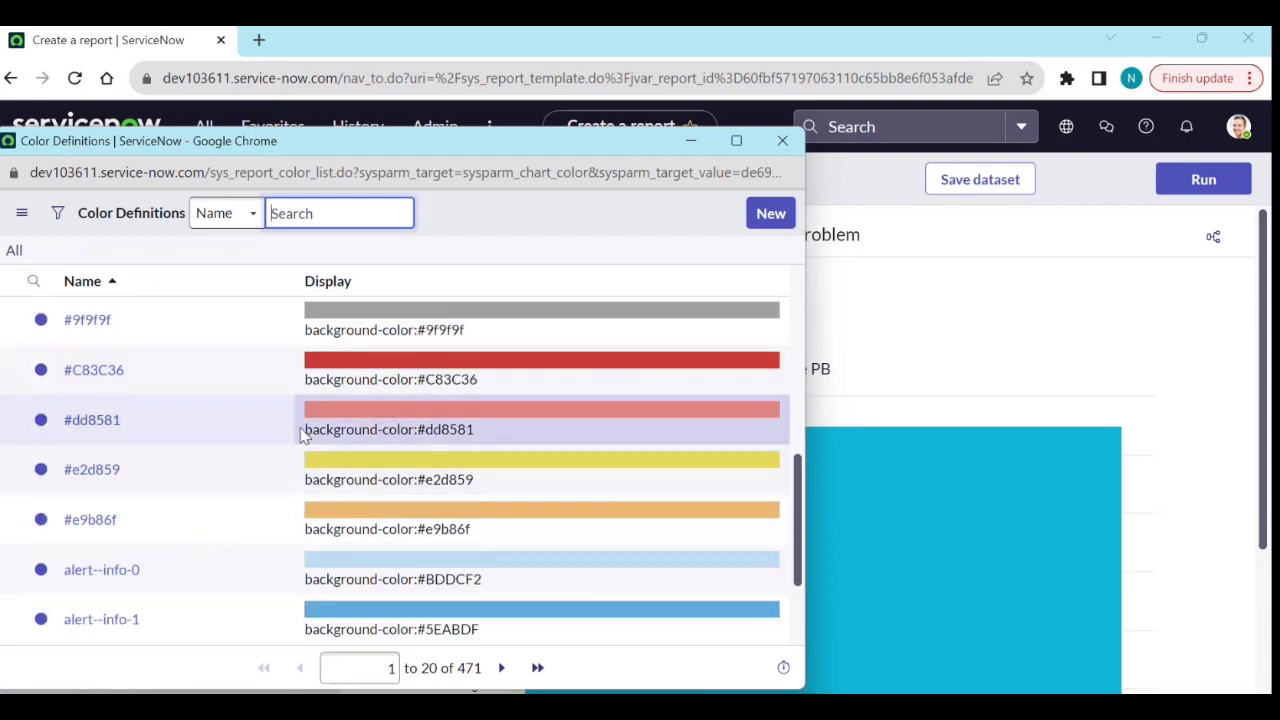
{"action": "left_click", "coordinate": [92, 421]}
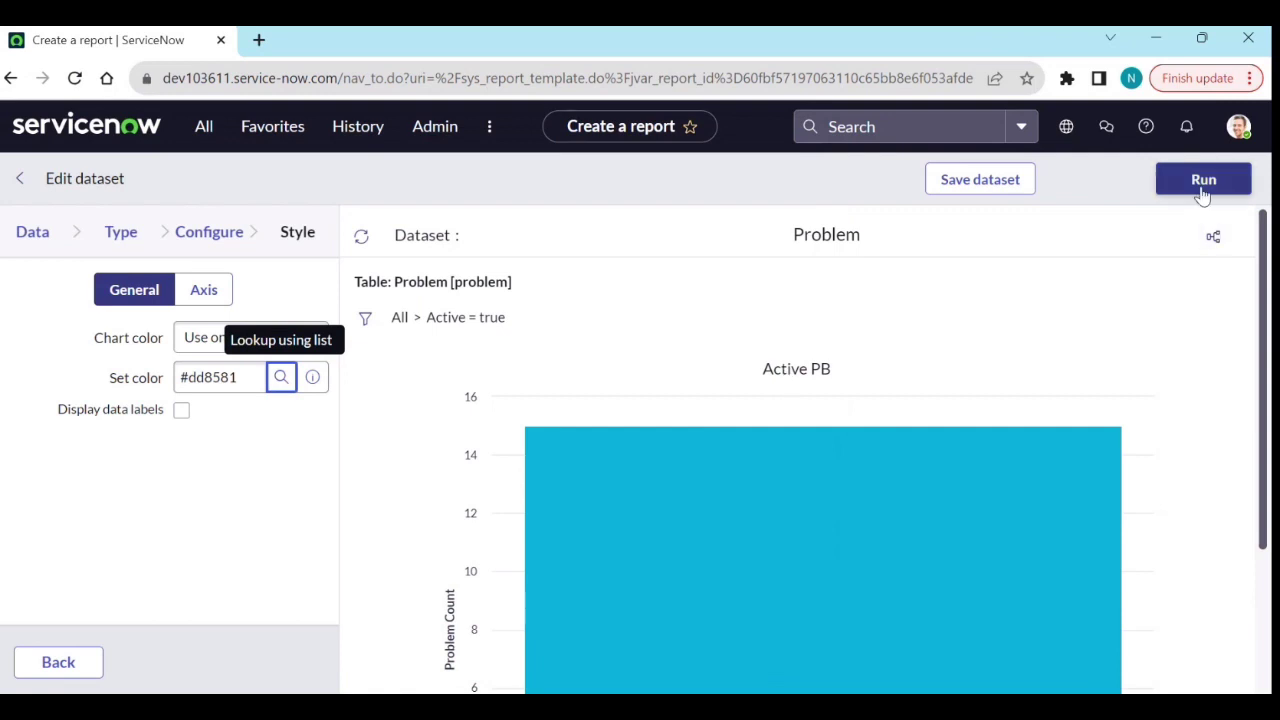
{"action": "left_click", "coordinate": [992, 188]}
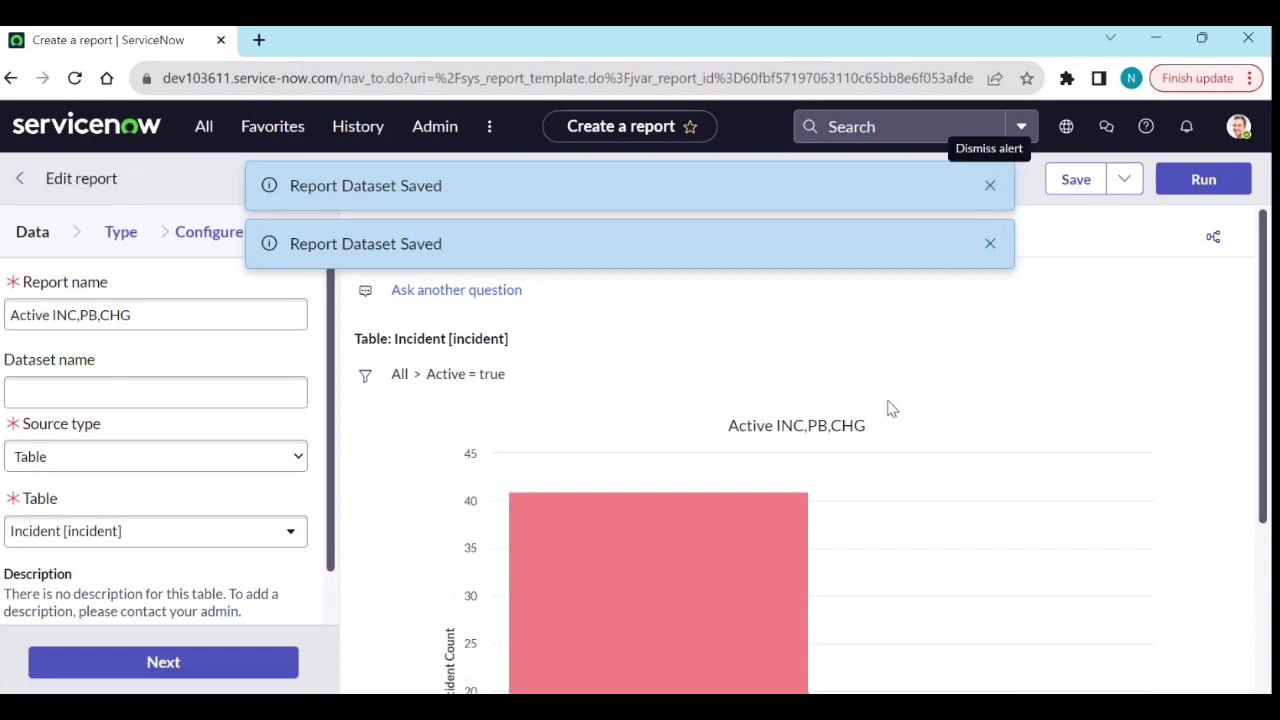
Step: Keep 'Use one color' and set the Incident bar colour to cyan #0AB8D9
{"action": "scroll", "coordinate": [883, 421], "scroll_direction": "down", "scroll_amount": 5}
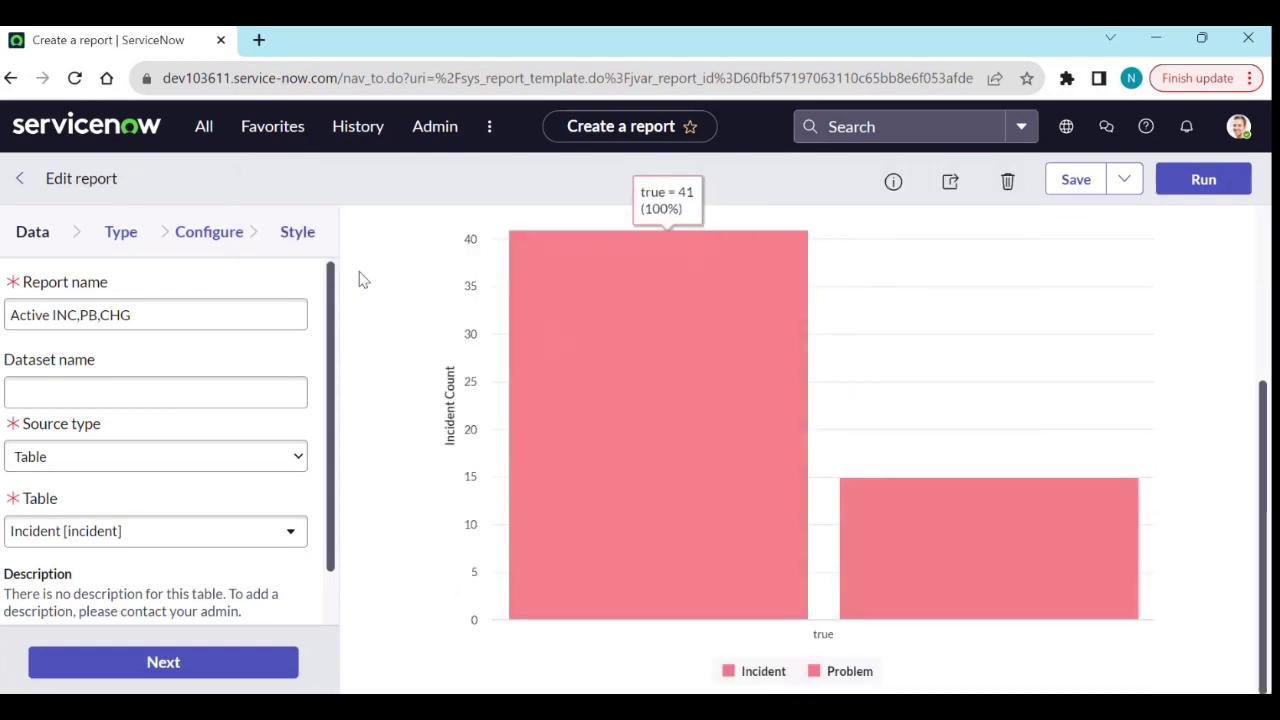
{"action": "left_click", "coordinate": [297, 235]}
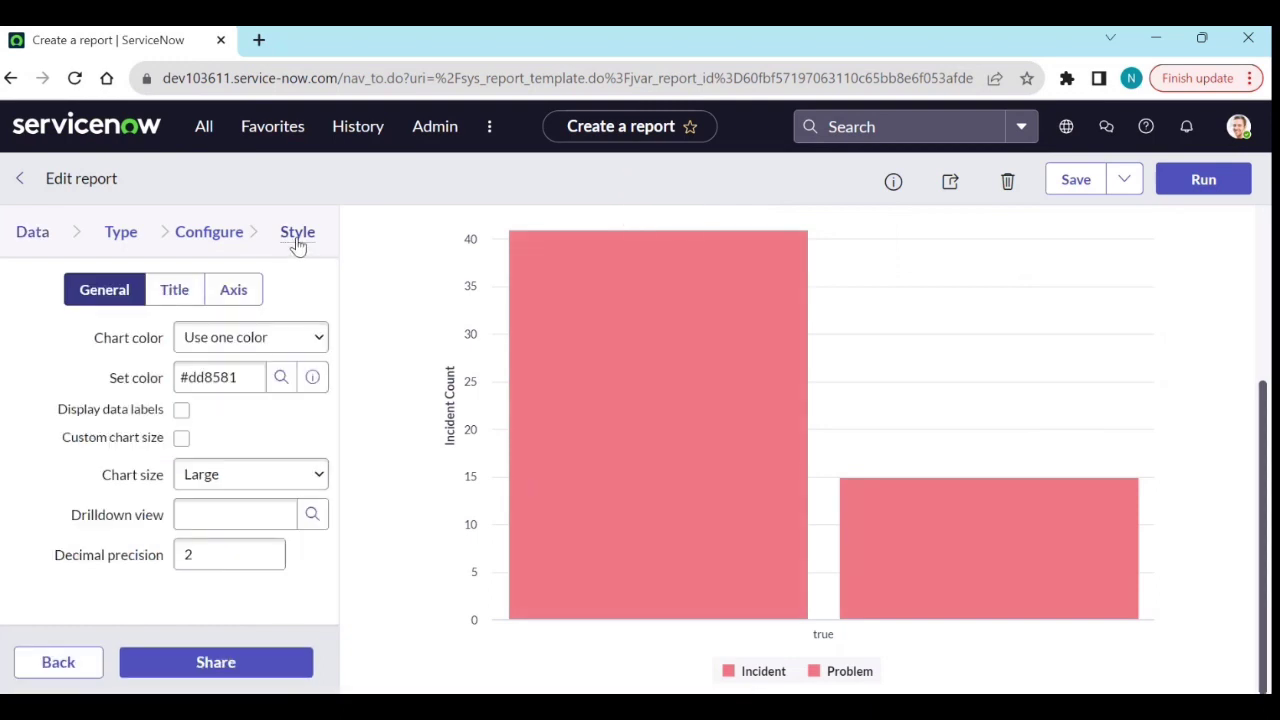
{"action": "left_click", "coordinate": [259, 342]}
{"action": "left_click", "coordinate": [258, 363]}
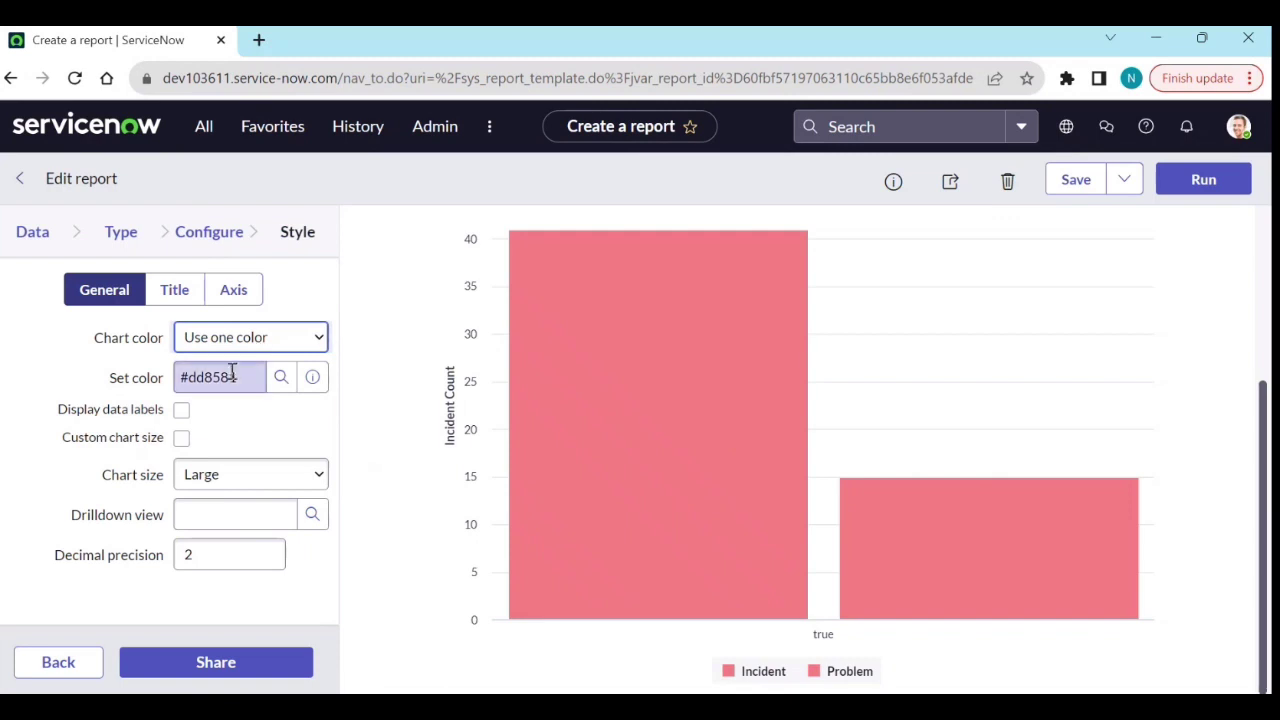
{"action": "left_click", "coordinate": [278, 386]}
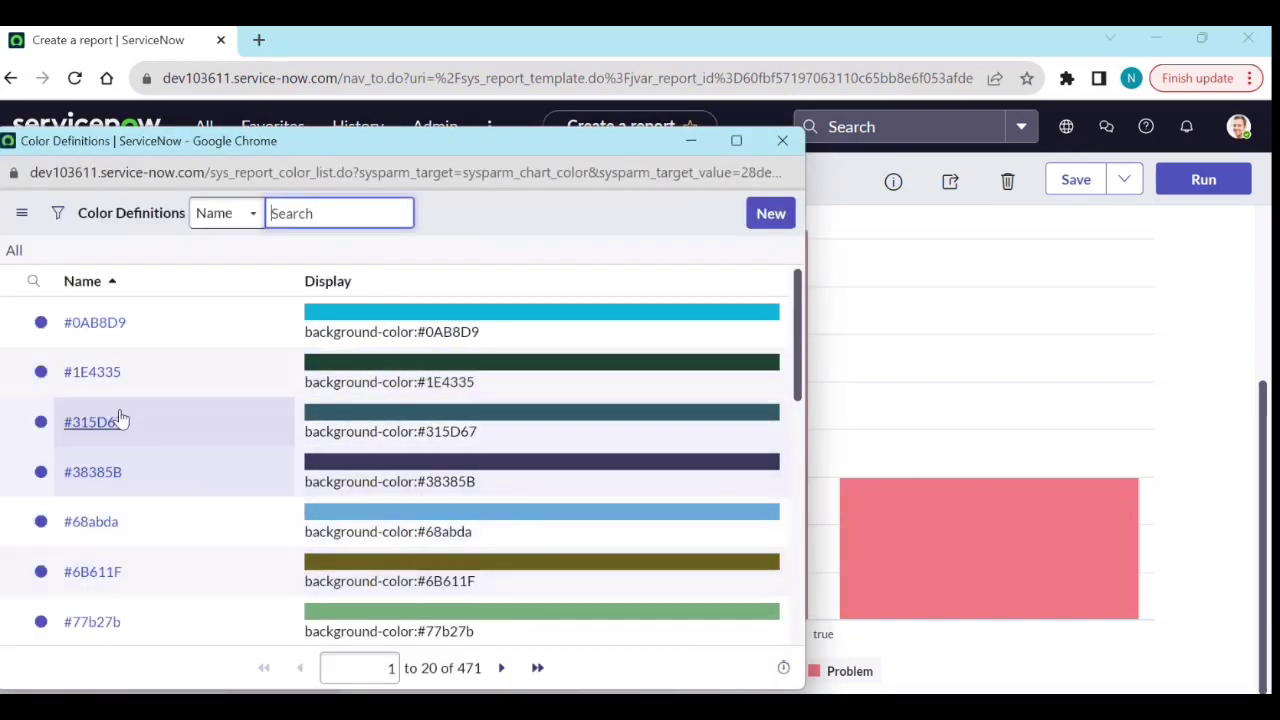
{"action": "left_click", "coordinate": [80, 324]}
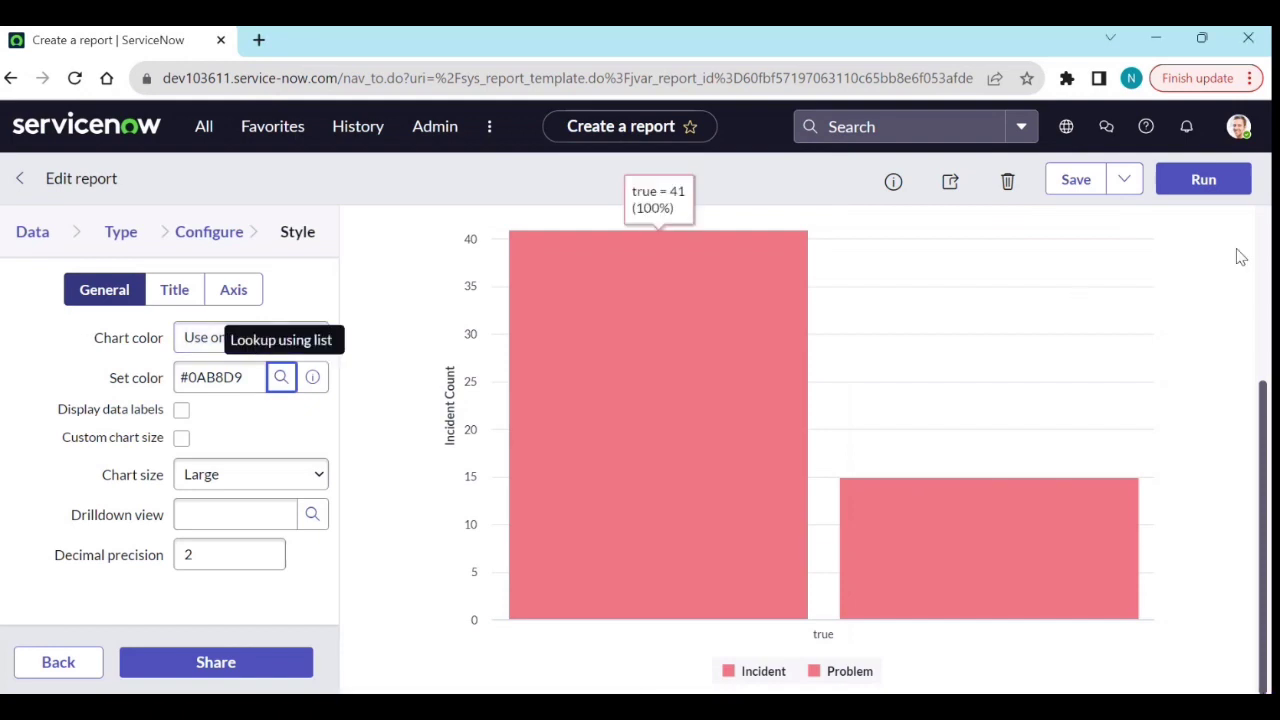
Step: Rerun the Active INC,PB,CHG report to preview the colour, then save it
{"action": "left_click", "coordinate": [1200, 178]}
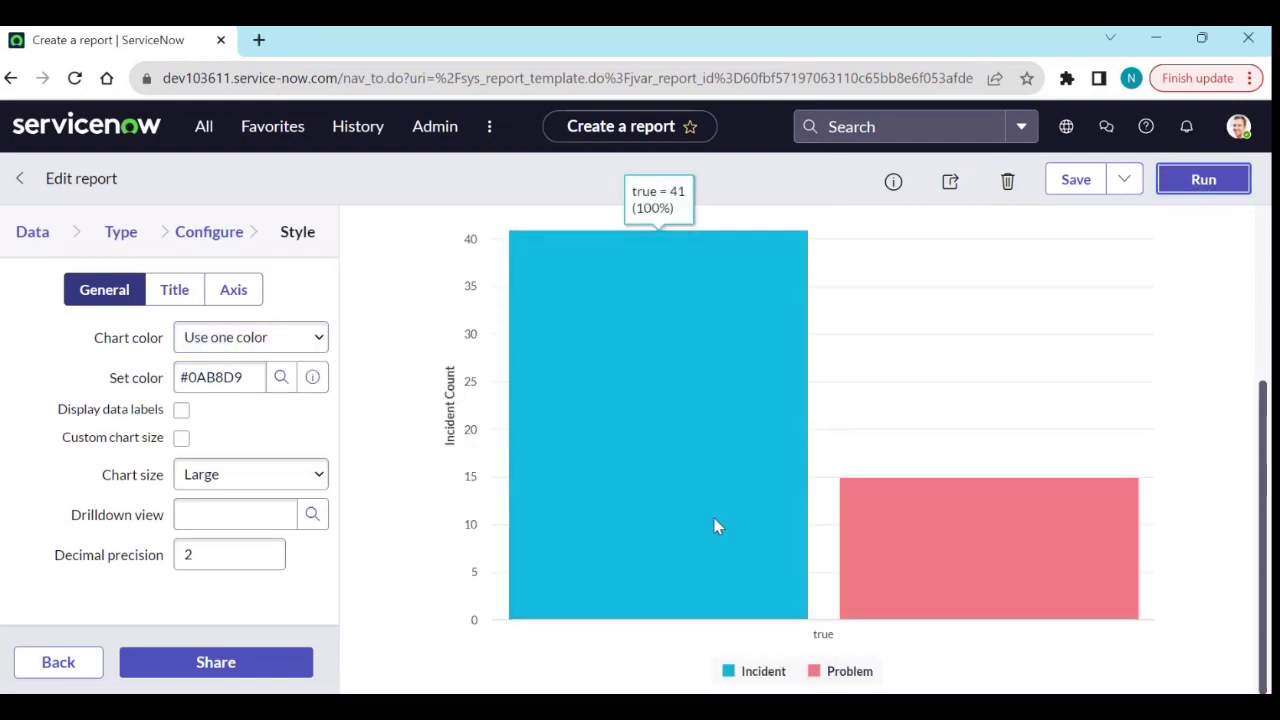
{"action": "left_click", "coordinate": [1074, 190]}
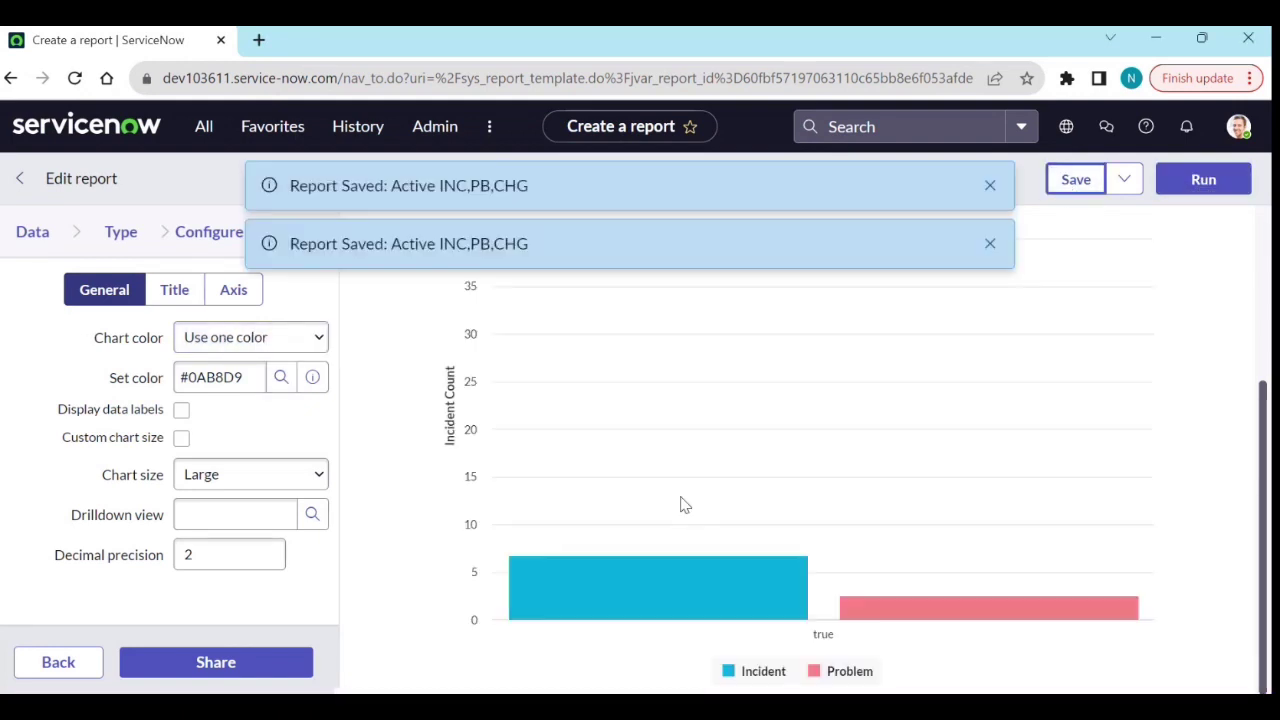
{"action": "left_click", "coordinate": [989, 186]}
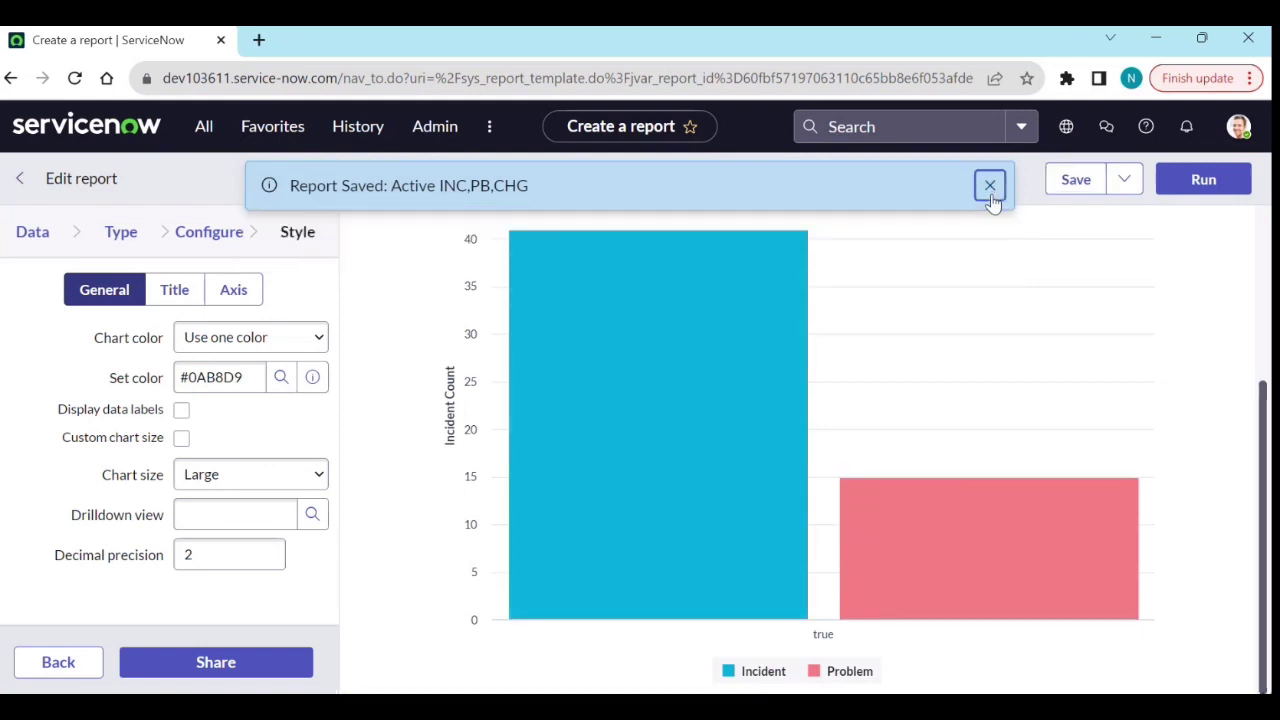
{"action": "left_click", "coordinate": [989, 188]}
{"action": "scroll", "coordinate": [800, 366], "scroll_direction": "up", "scroll_amount": 3}
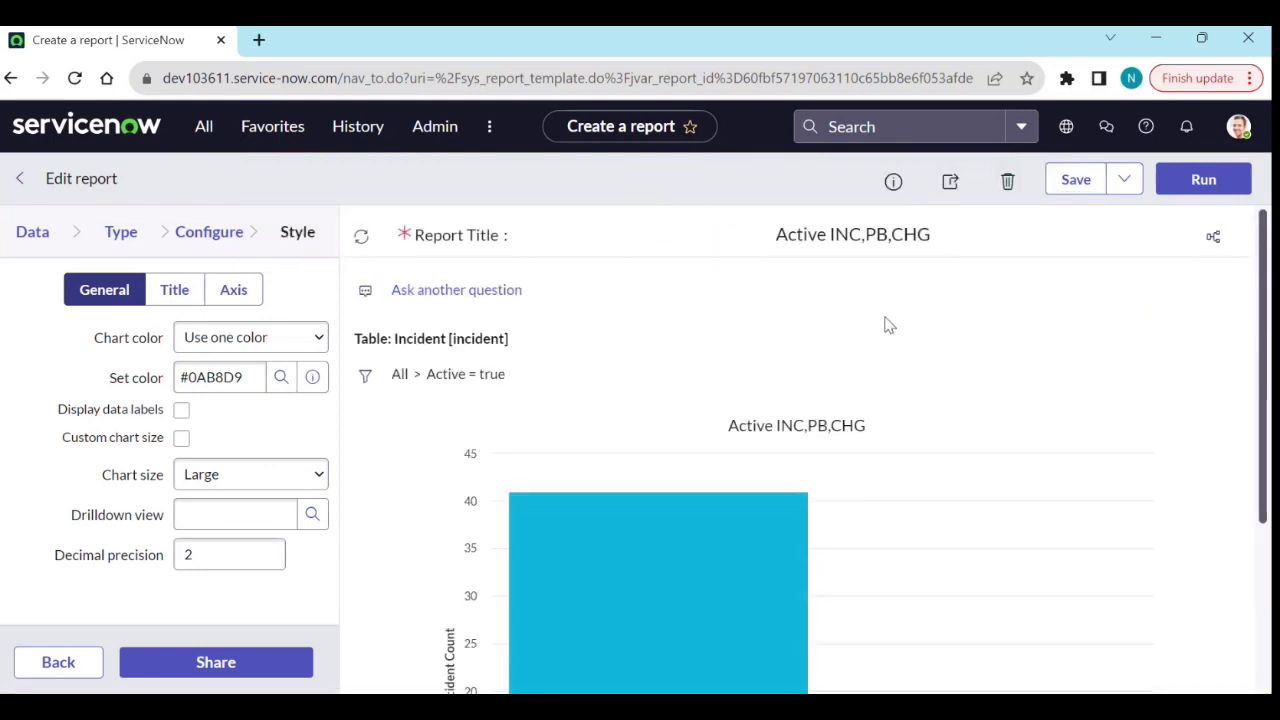
Step: Add a new dataset named Change based on the Change Request [change_request] table
{"action": "left_click", "coordinate": [1212, 238]}
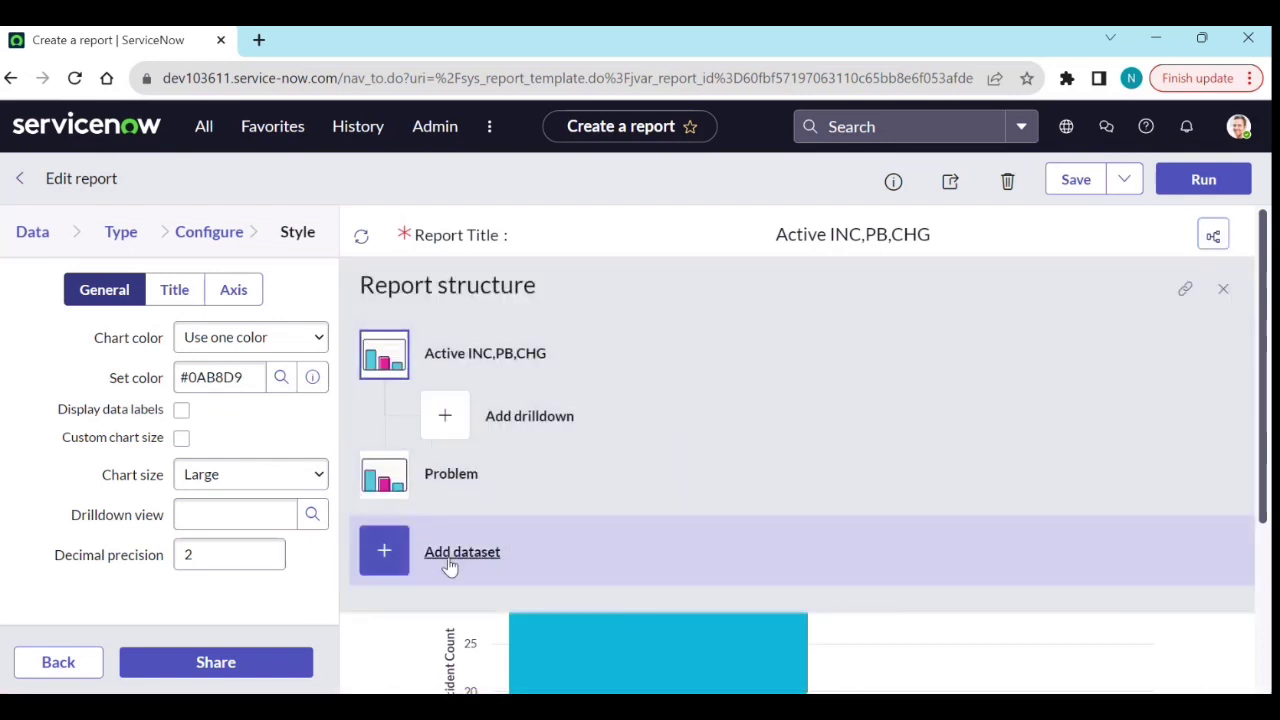
{"action": "left_click", "coordinate": [449, 566]}
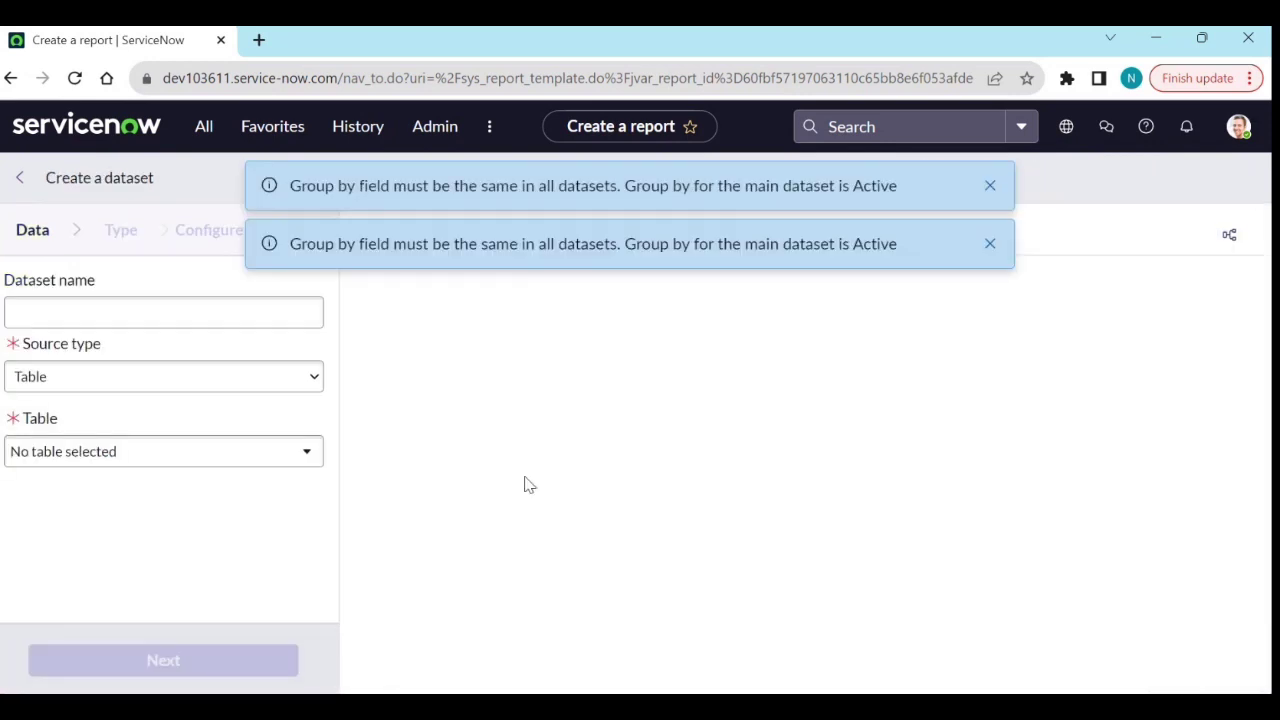
{"action": "left_click", "coordinate": [209, 312]}
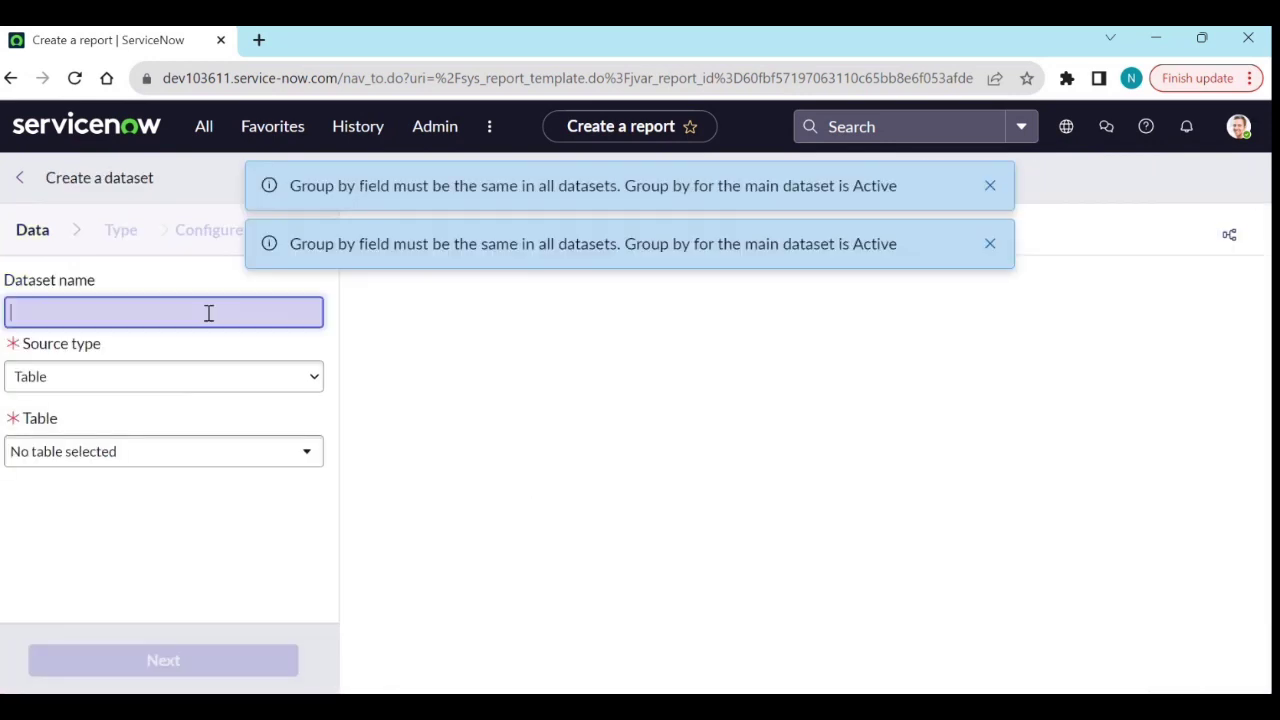
{"action": "type", "text": "Change"}
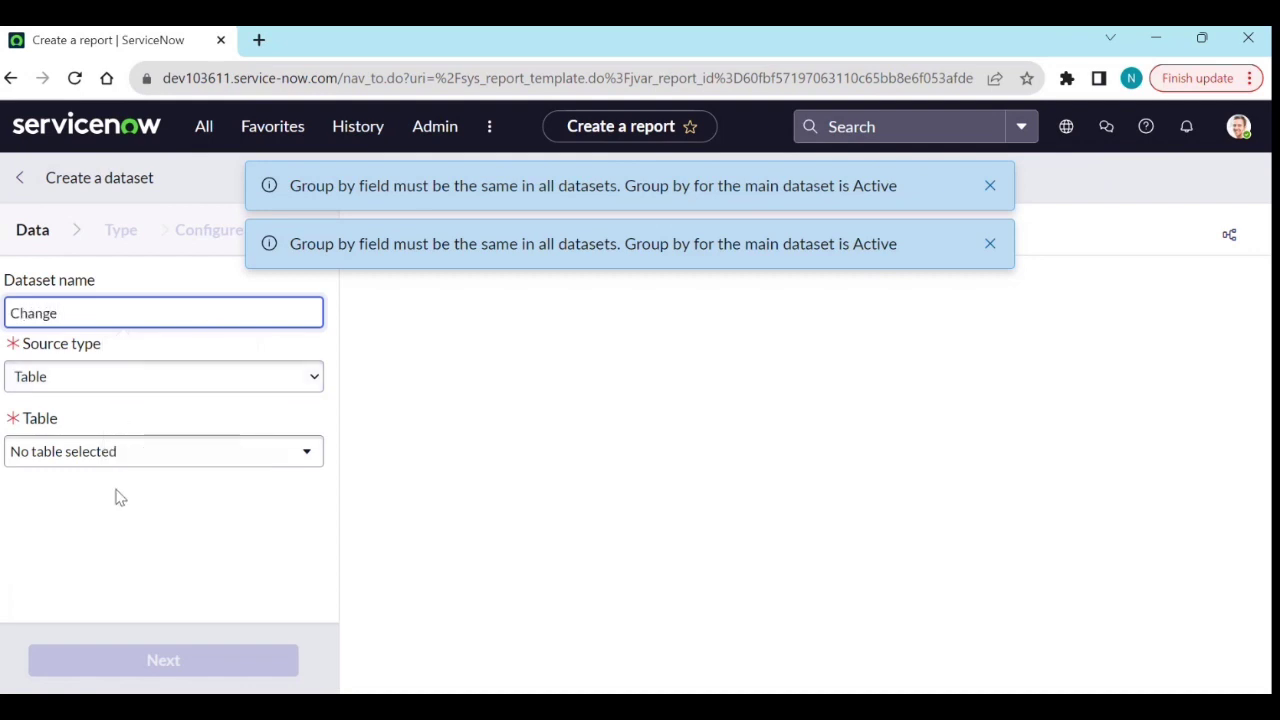
{"action": "left_click", "coordinate": [127, 455]}
{"action": "type", "text": "change_r"}
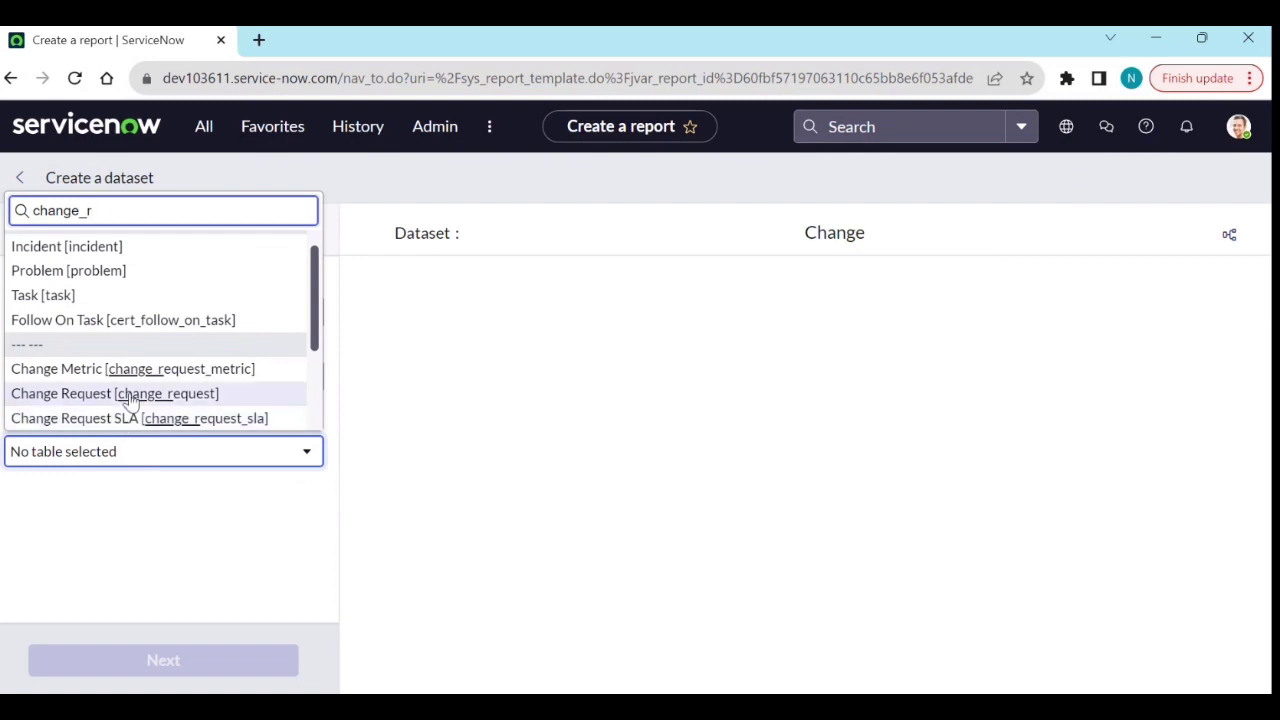
{"action": "left_click", "coordinate": [130, 400]}
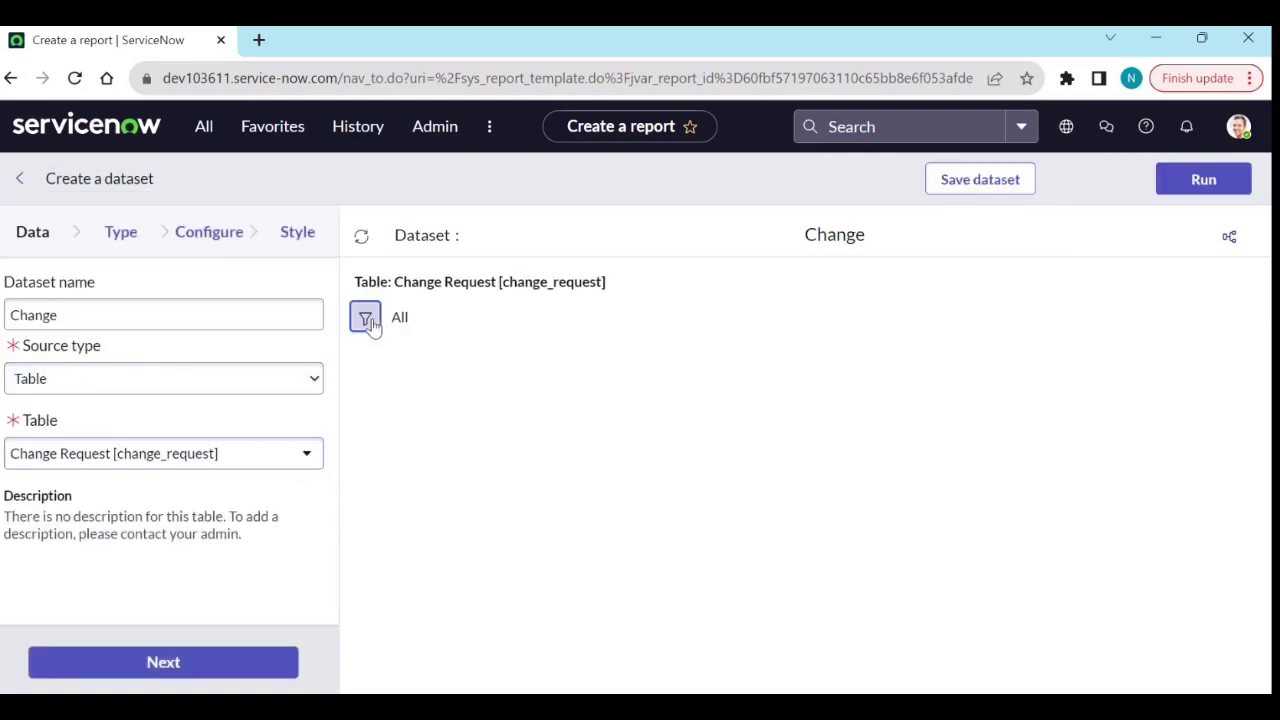
Step: Filter the Change dataset to records where Active is true
{"action": "left_click", "coordinate": [365, 317]}
{"action": "left_click", "coordinate": [515, 467]}
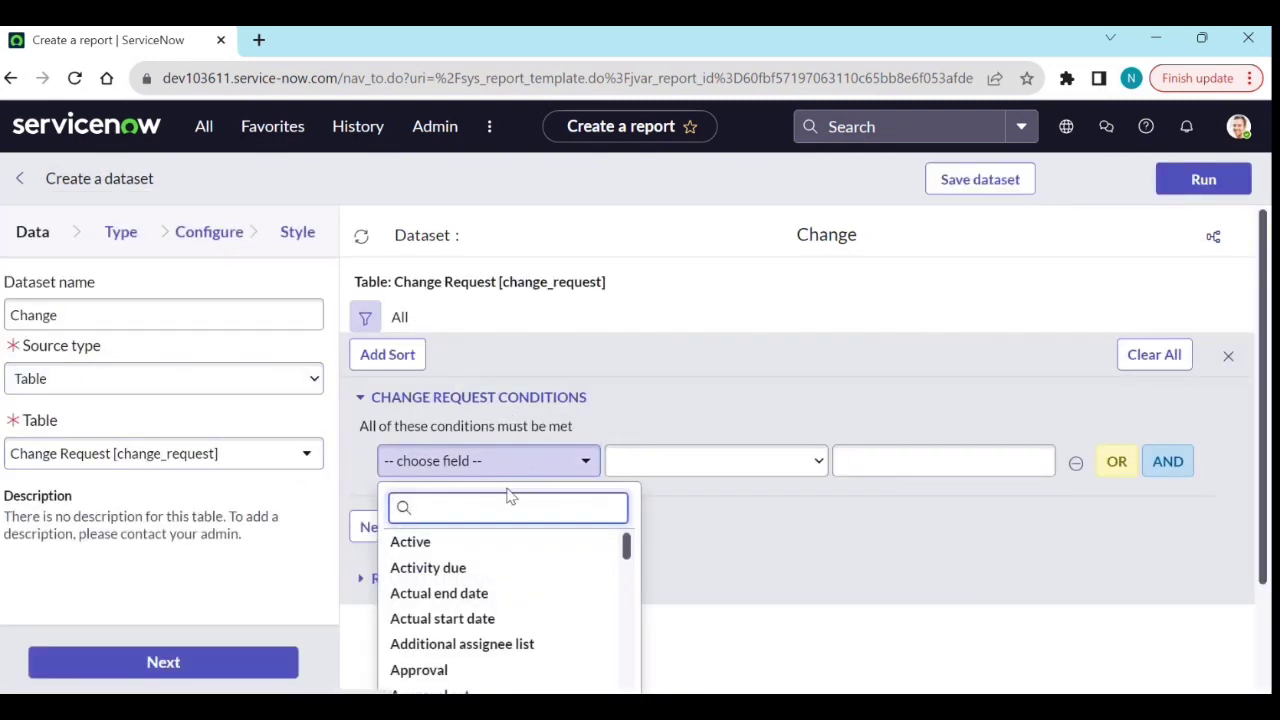
{"action": "left_click", "coordinate": [482, 544]}
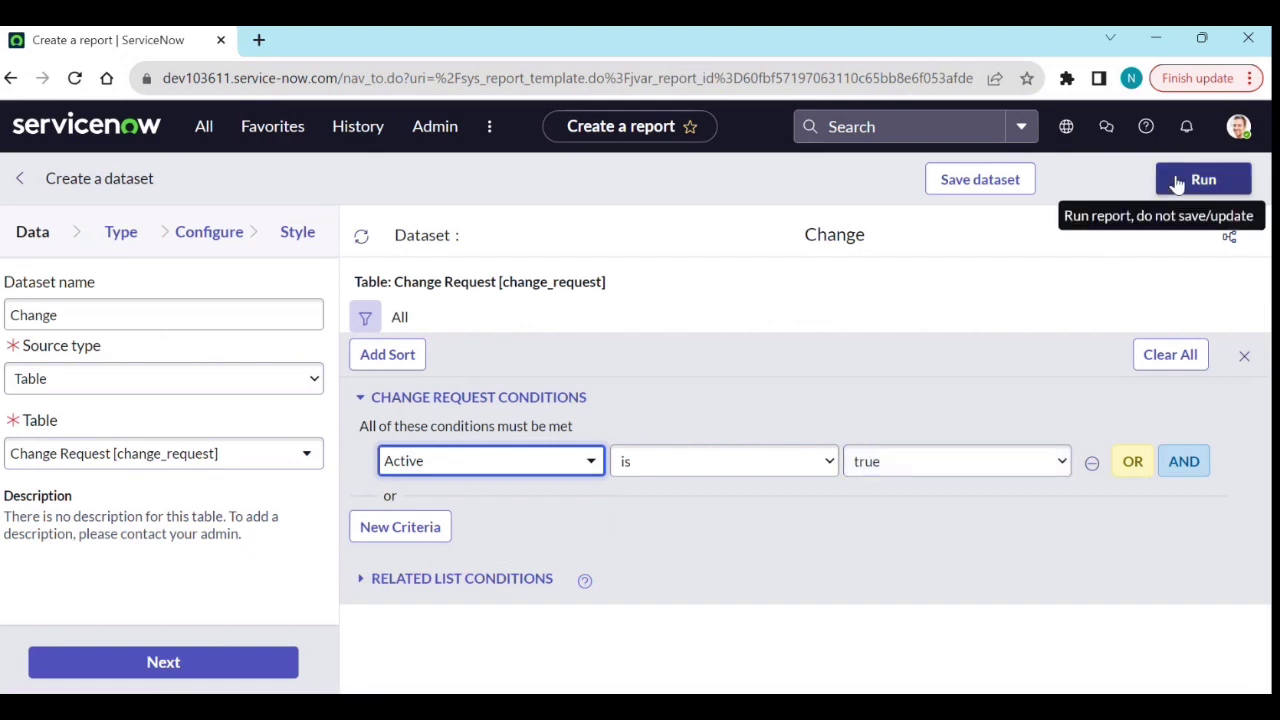
{"action": "left_click", "coordinate": [318, 238]}
Step: Colour the Change dataset dark green #1E4335 and save the dataset
{"action": "left_click", "coordinate": [280, 376]}
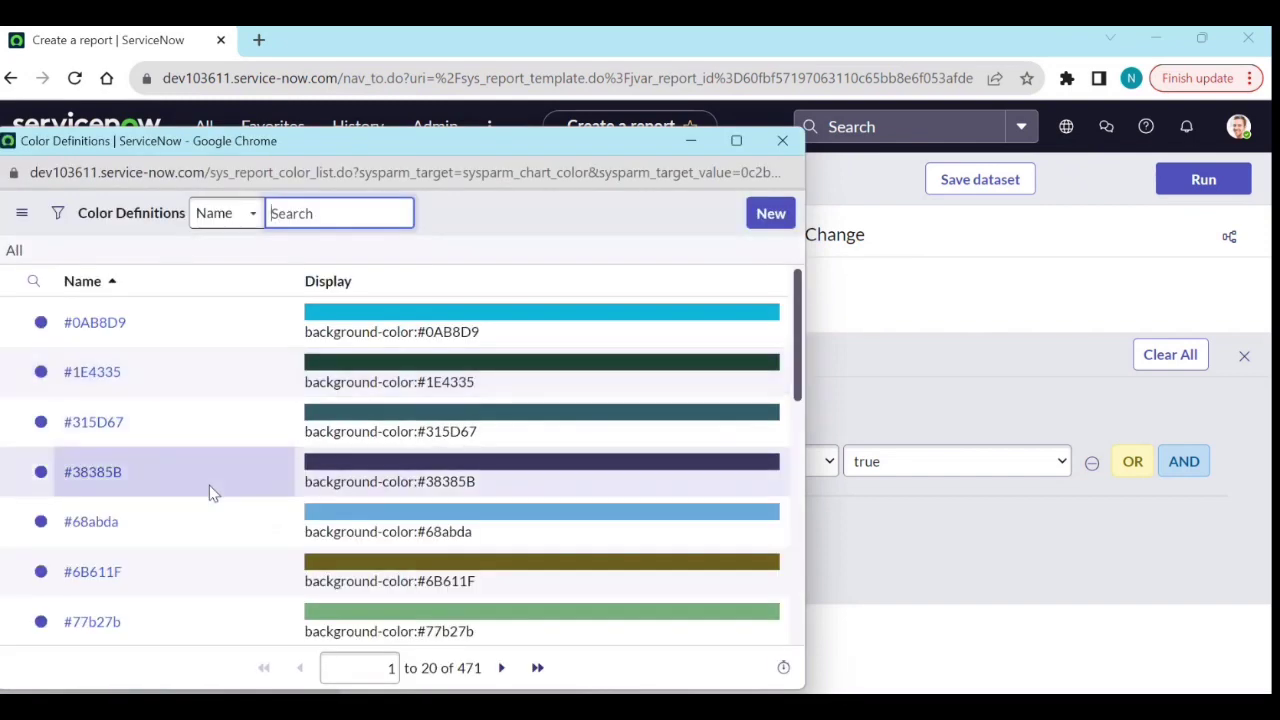
{"action": "scroll", "coordinate": [205, 490], "scroll_direction": "down", "scroll_amount": 7}
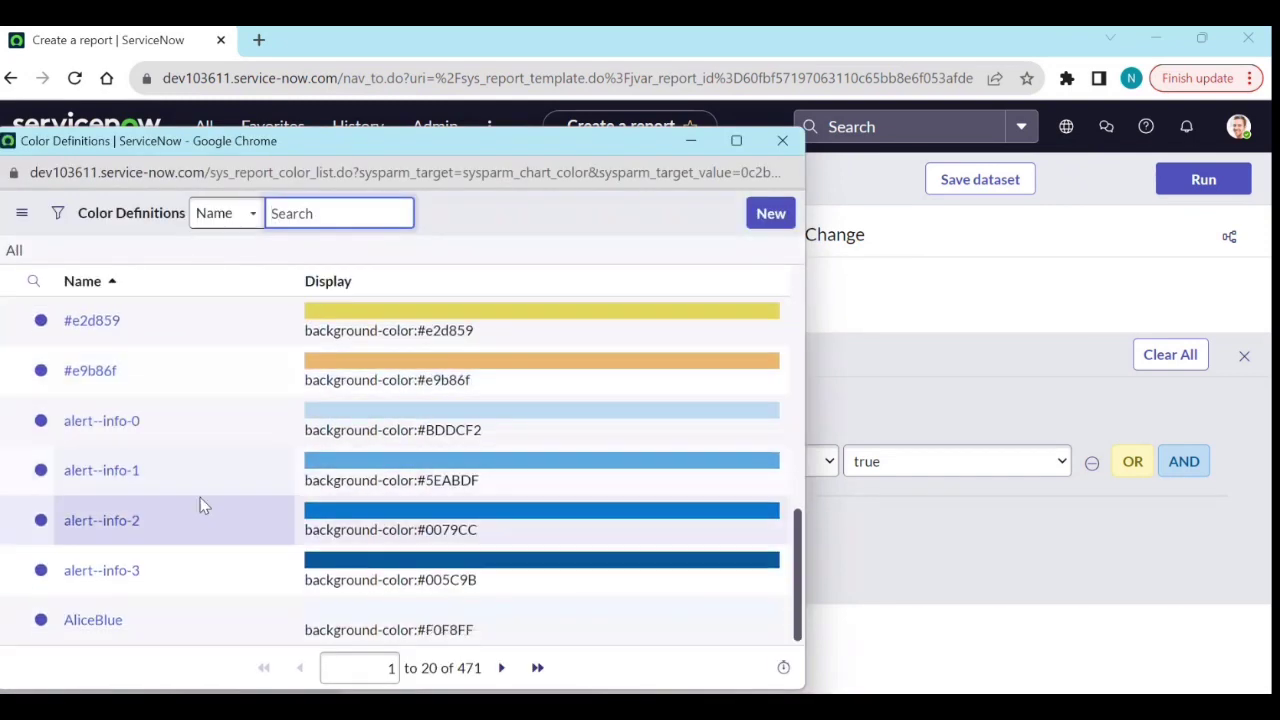
{"action": "scroll", "coordinate": [173, 533], "scroll_direction": "up", "scroll_amount": 5}
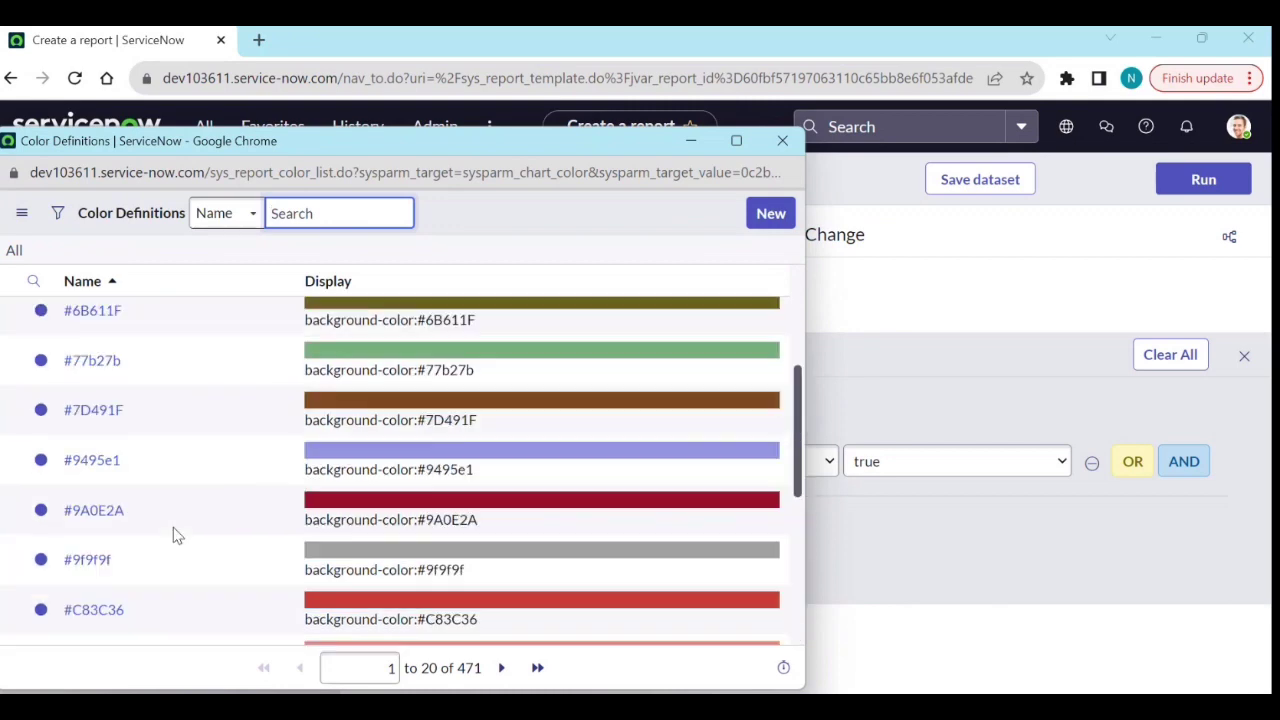
{"action": "scroll", "coordinate": [173, 535], "scroll_direction": "up", "scroll_amount": 4}
{"action": "left_click", "coordinate": [95, 372]}
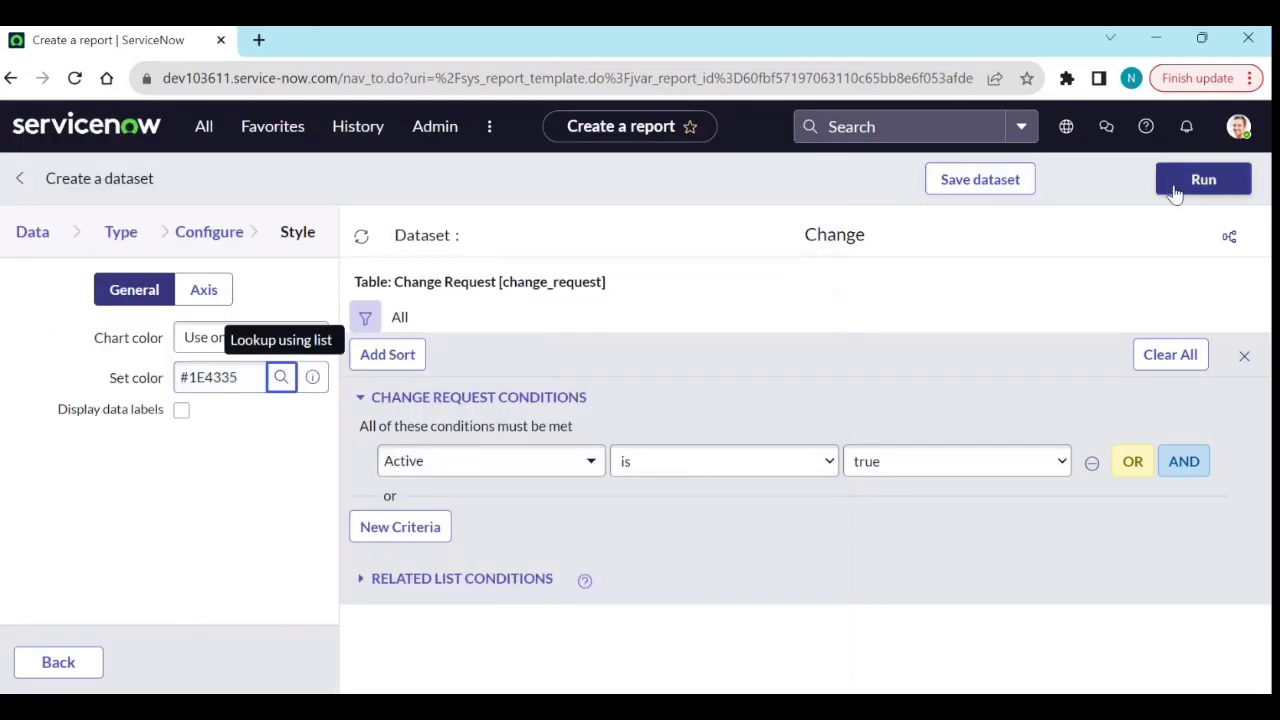
{"action": "left_click", "coordinate": [993, 183]}
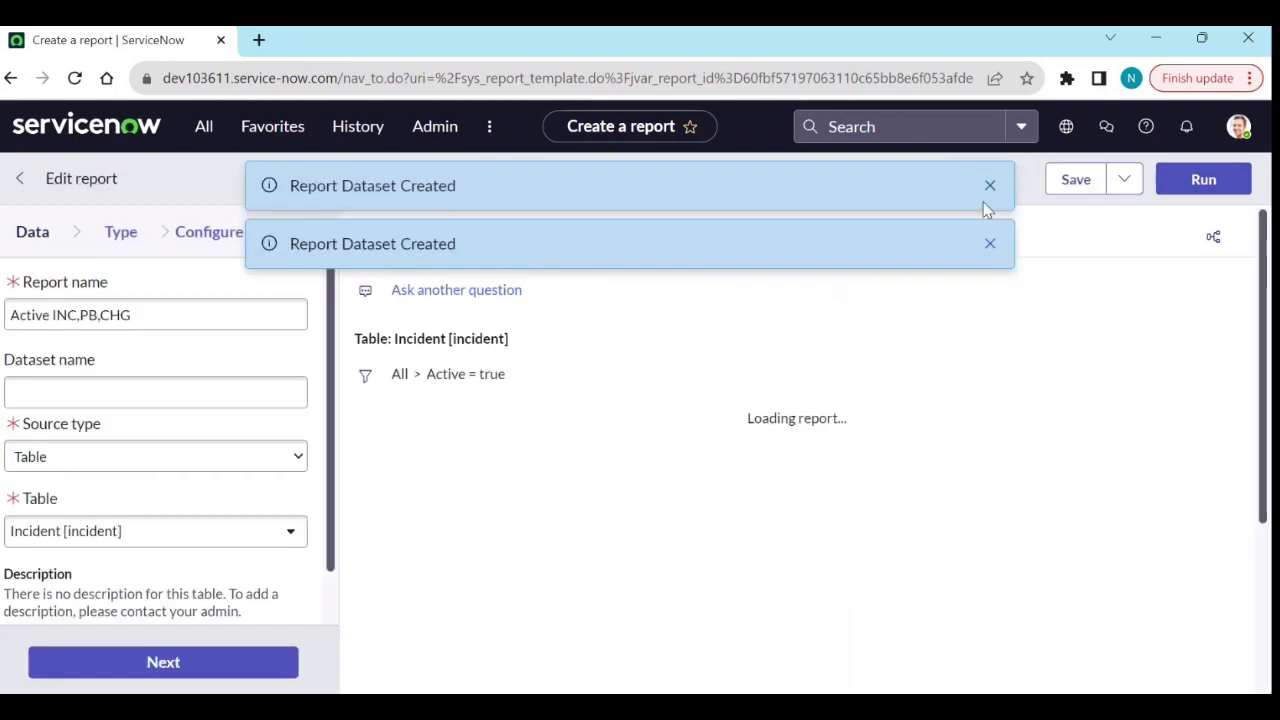
{"action": "left_click", "coordinate": [990, 186]}
{"action": "left_click", "coordinate": [990, 186]}
{"action": "scroll", "coordinate": [898, 487], "scroll_direction": "down", "scroll_amount": 2}
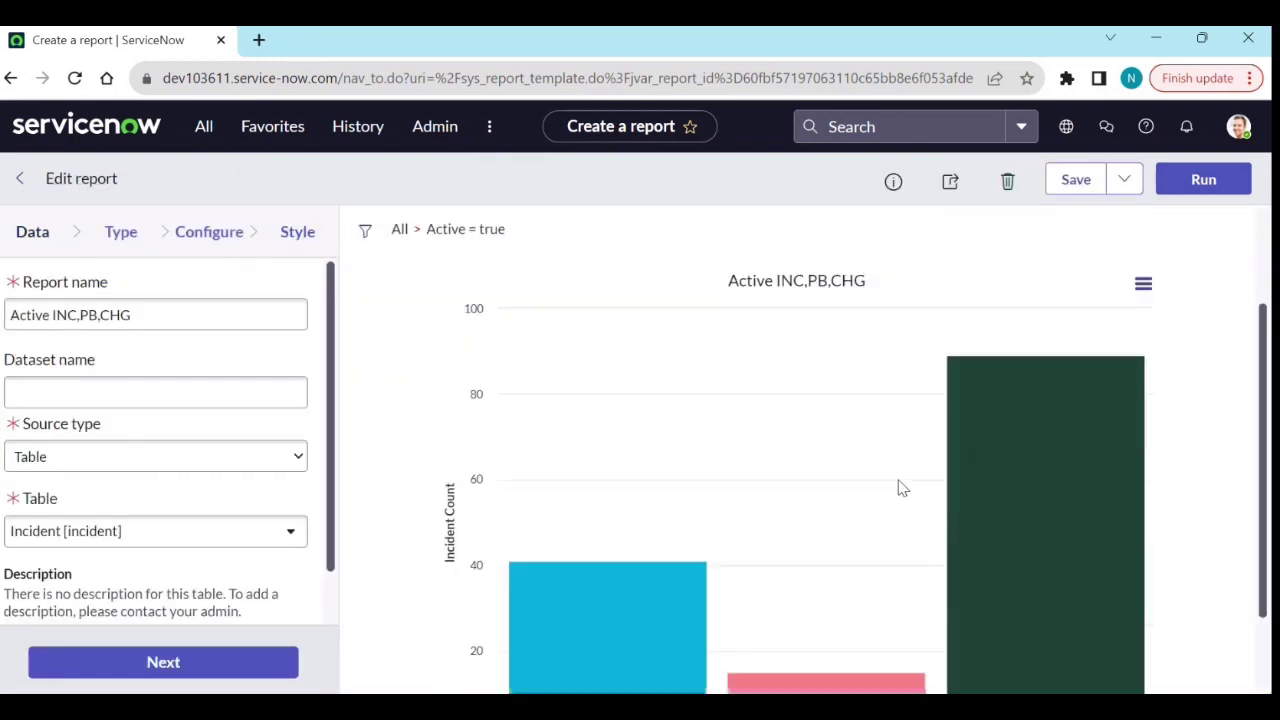
{"action": "scroll", "coordinate": [898, 487], "scroll_direction": "down", "scroll_amount": 1}
{"action": "mouse_move", "coordinate": [1023, 566]}
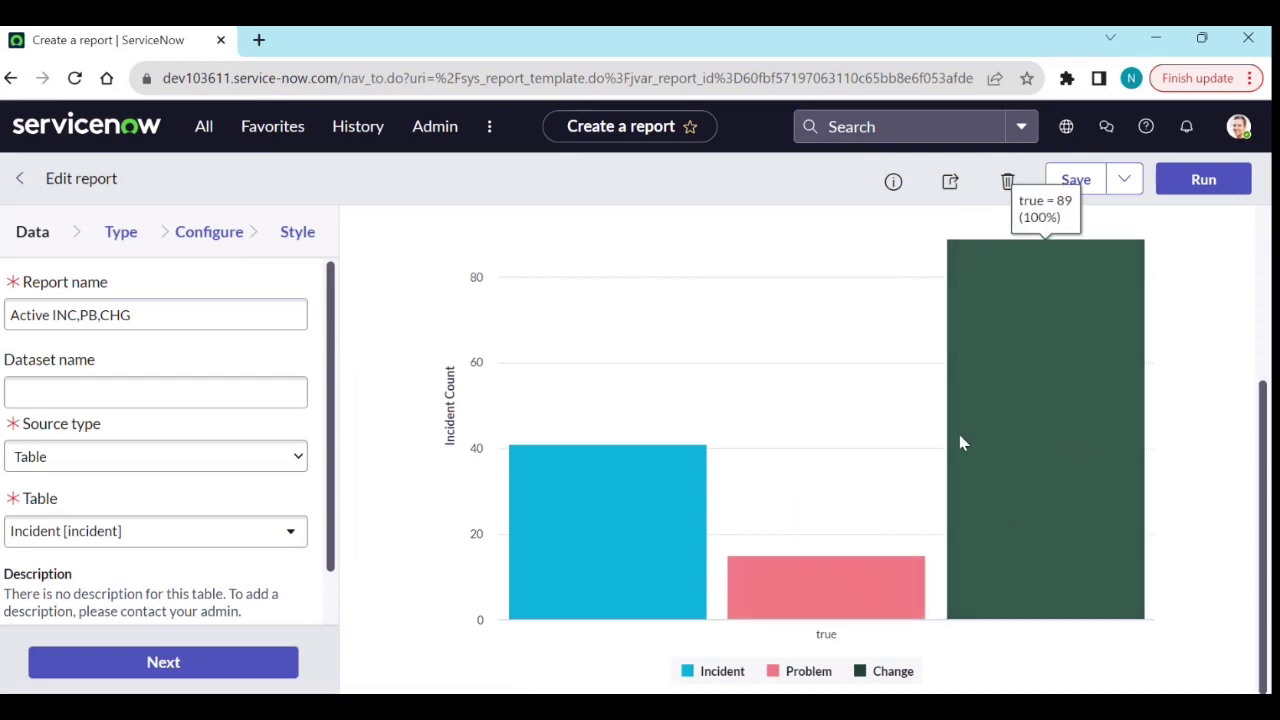
{"action": "scroll", "coordinate": [829, 563], "scroll_direction": "up", "scroll_amount": 2}
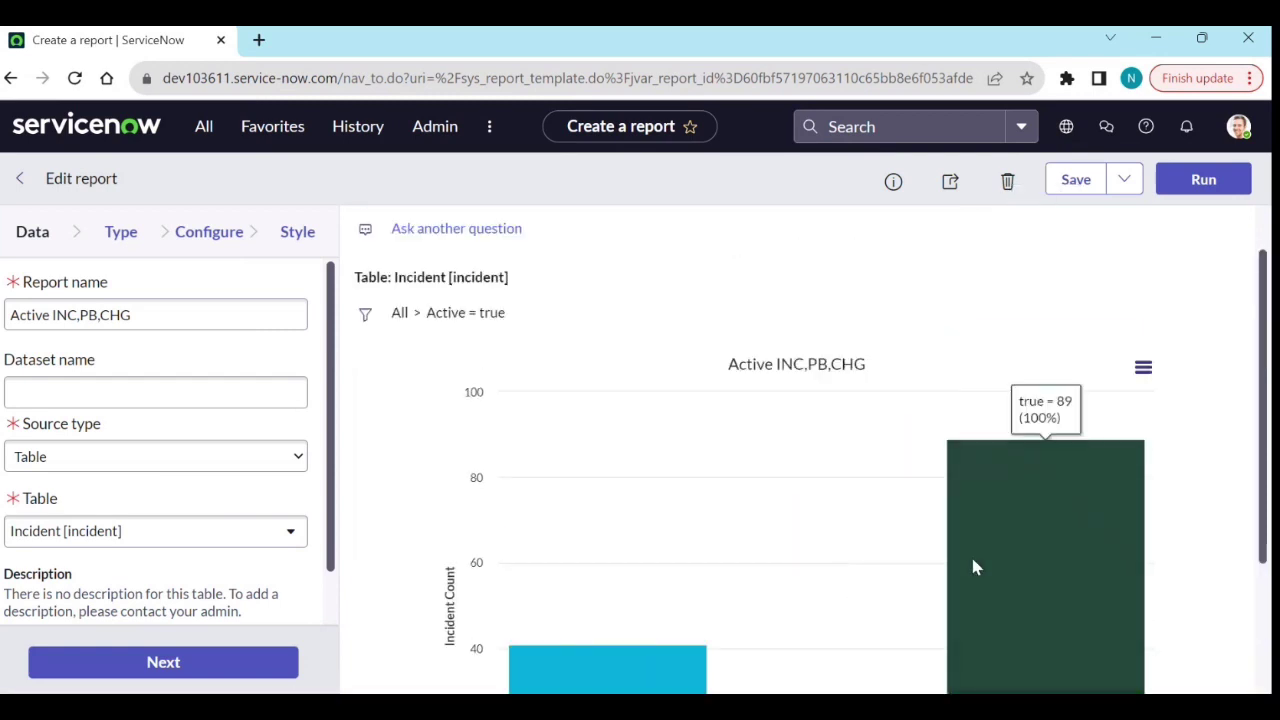
{"action": "mouse_move", "coordinate": [870, 451]}
{"action": "scroll", "coordinate": [504, 486], "scroll_direction": "down", "scroll_amount": 2}
{"action": "mouse_move", "coordinate": [628, 415]}
{"action": "mouse_move", "coordinate": [1016, 540]}
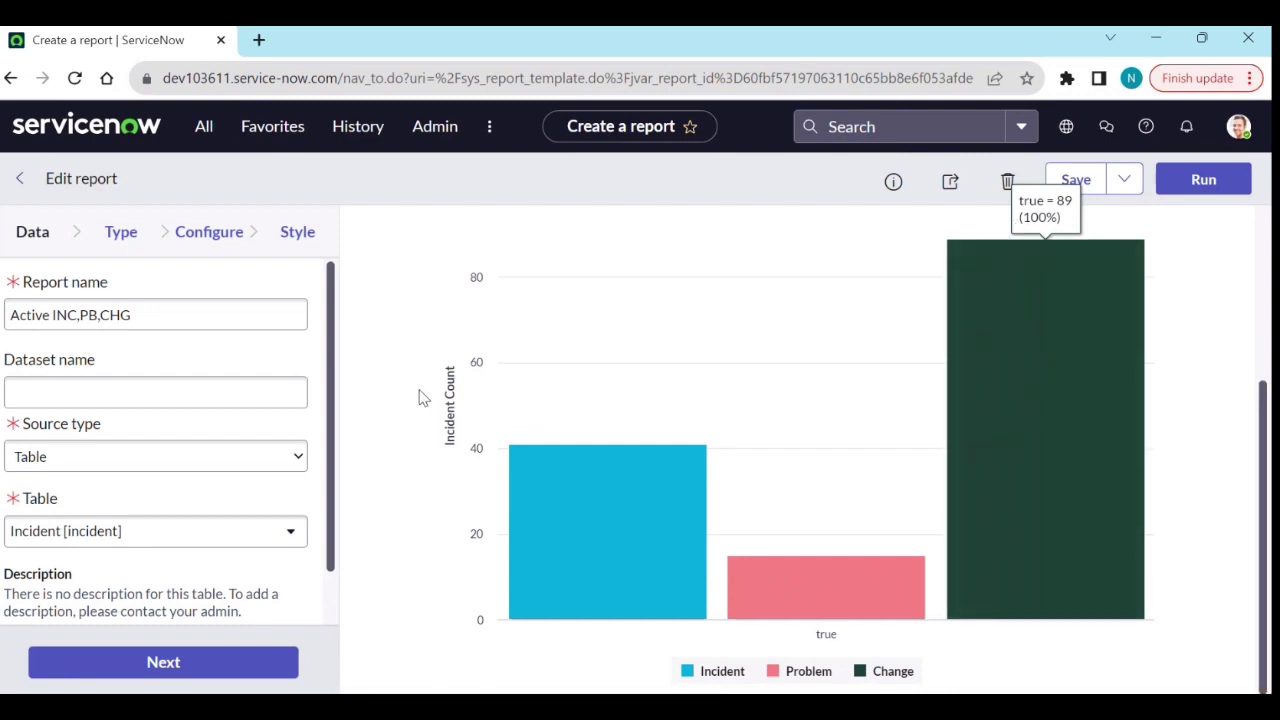
{"action": "left_click", "coordinate": [194, 400]}
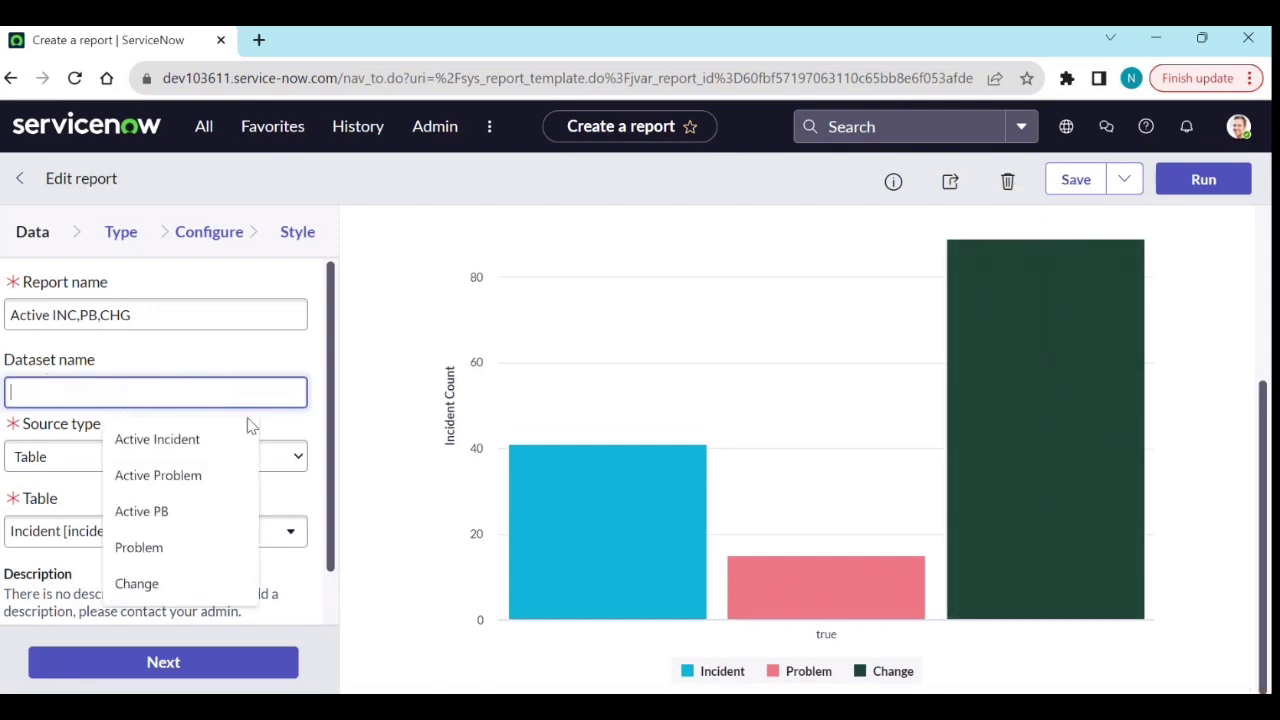
{"action": "mouse_move", "coordinate": [706, 588]}
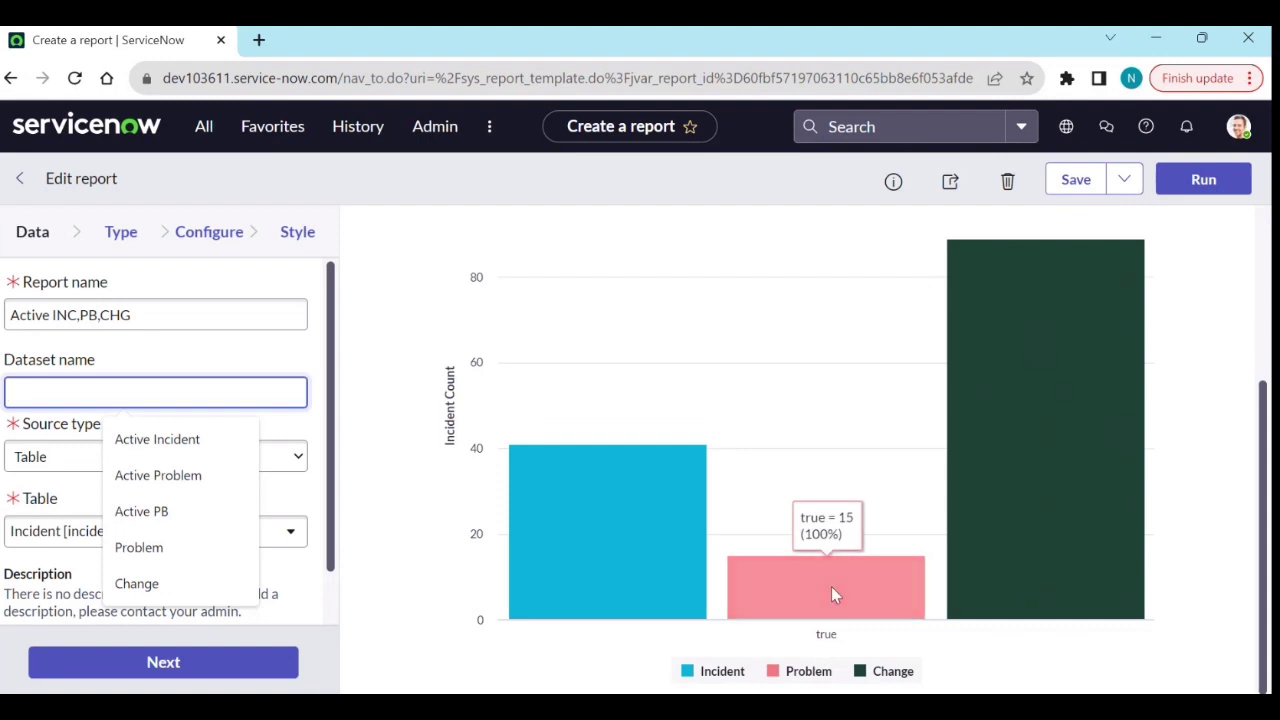
{"action": "mouse_move", "coordinate": [1051, 543]}
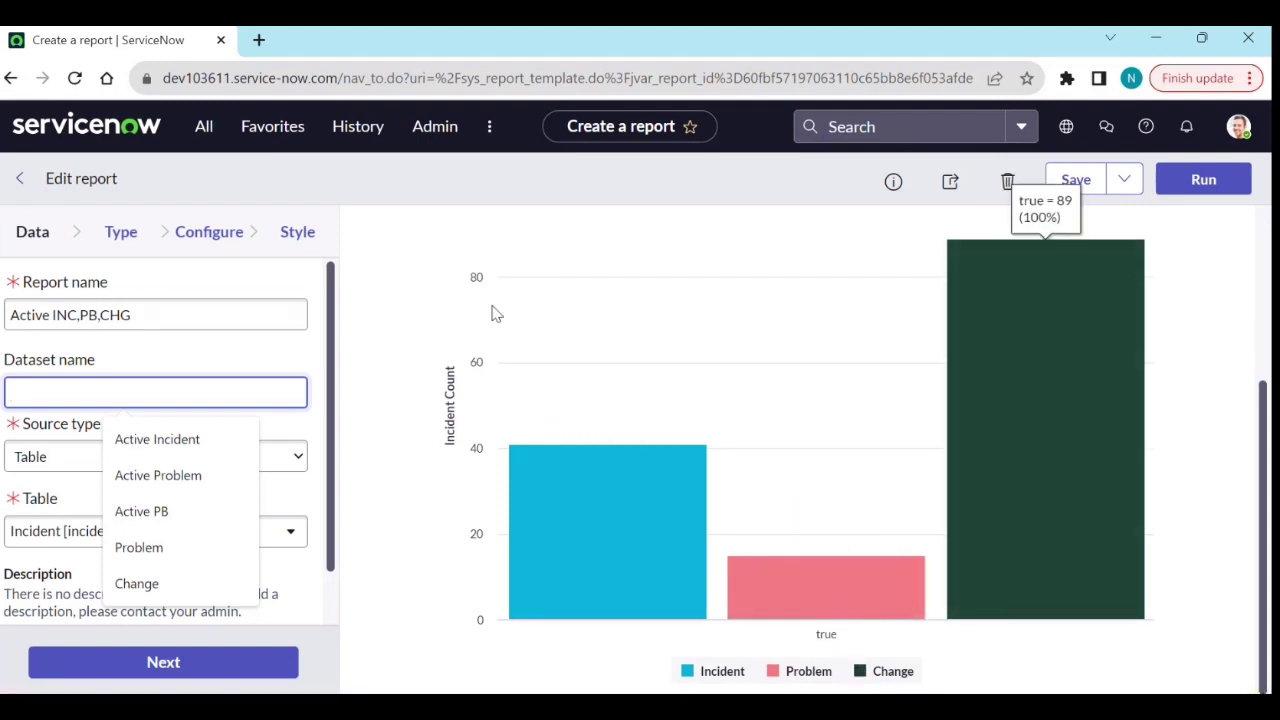
{"action": "scroll", "coordinate": [1040, 350], "scroll_direction": "up", "scroll_amount": 5}
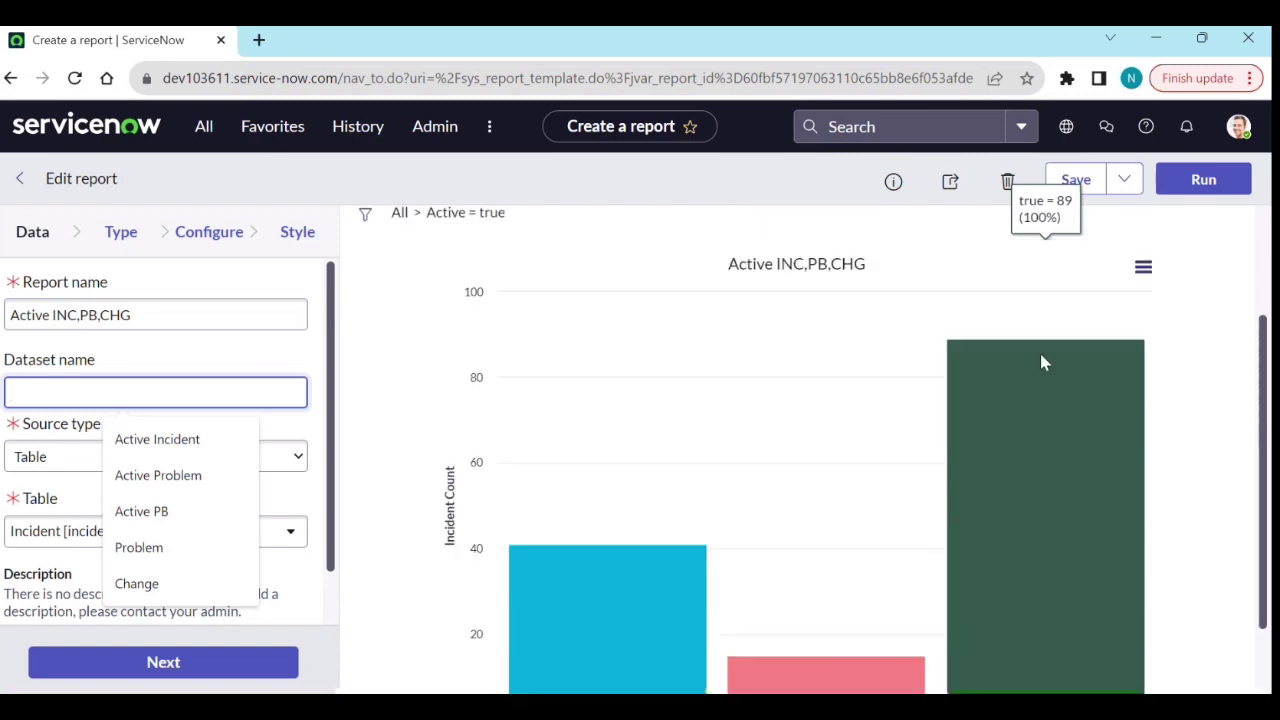